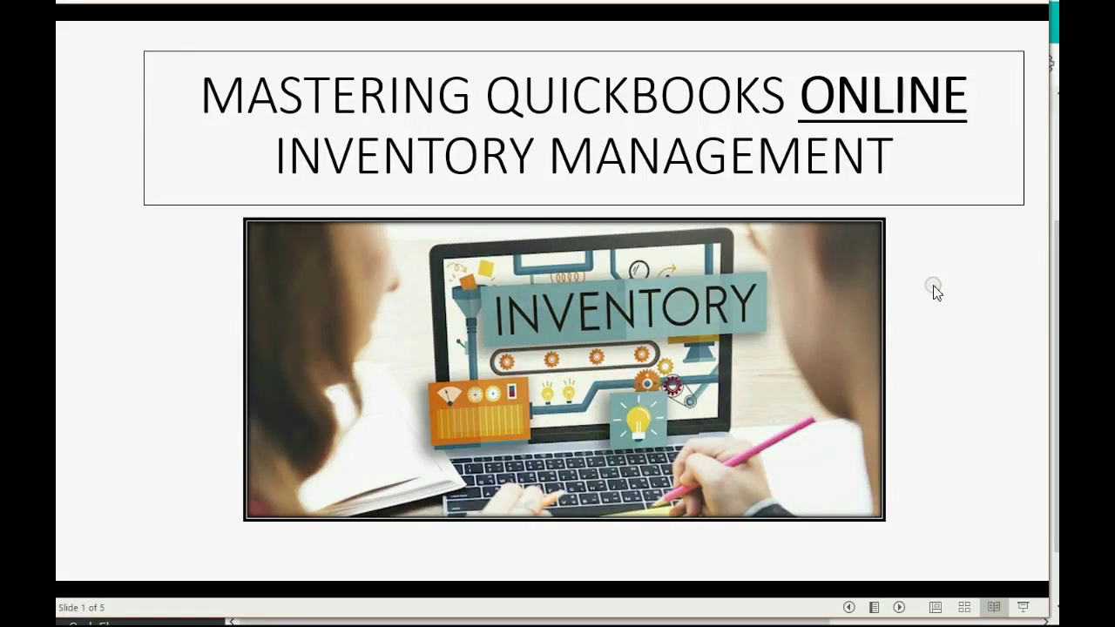
pyautogui.press('Right')
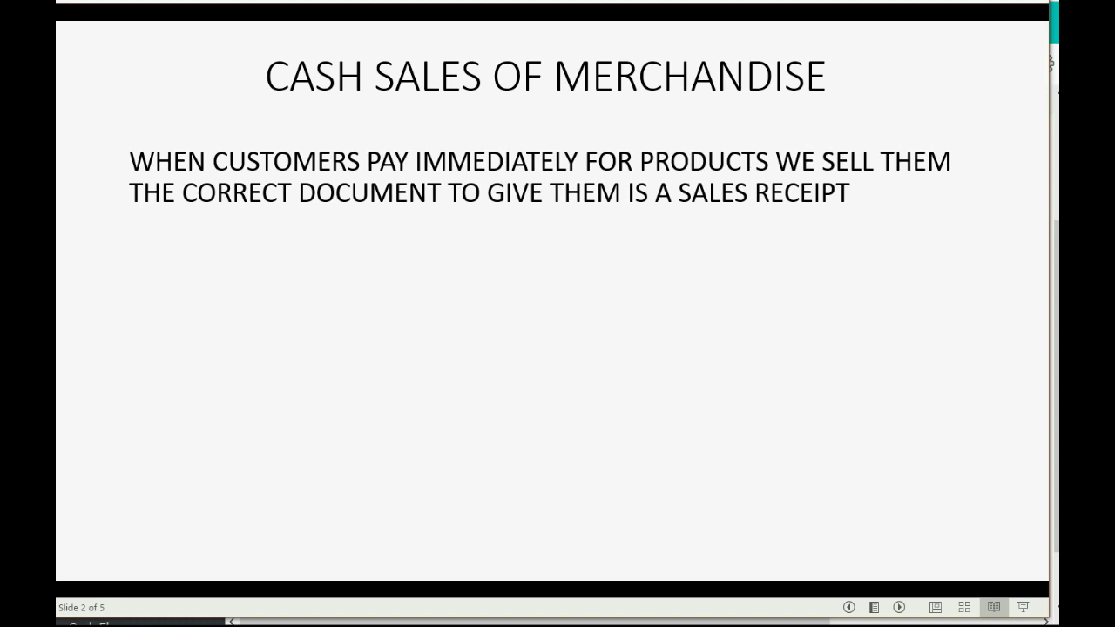
pyautogui.press('Right')
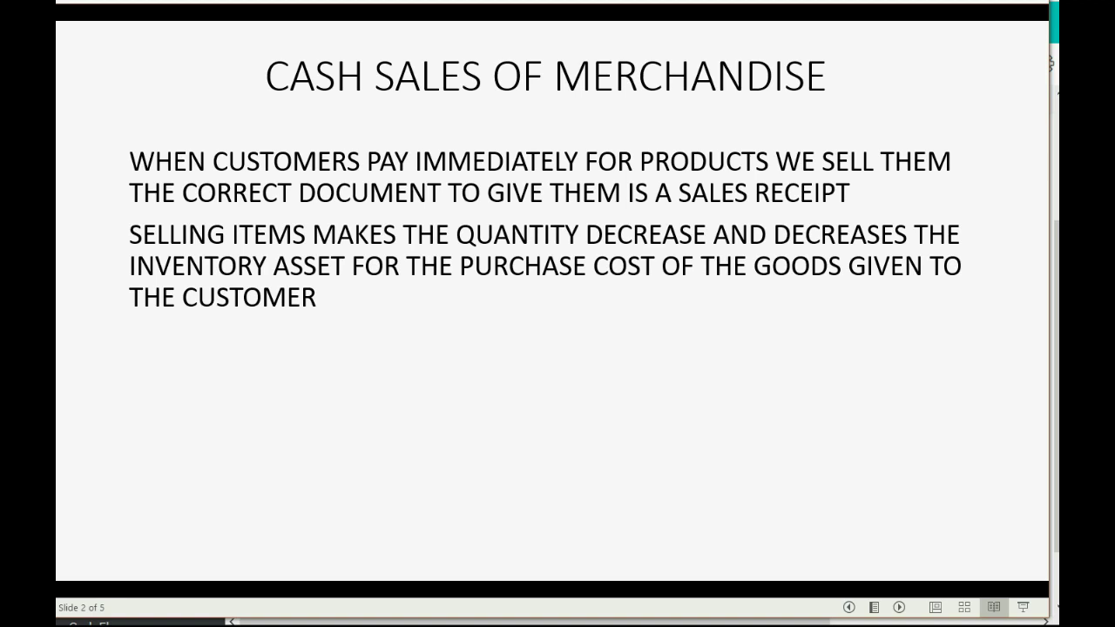
pyautogui.press('Right')
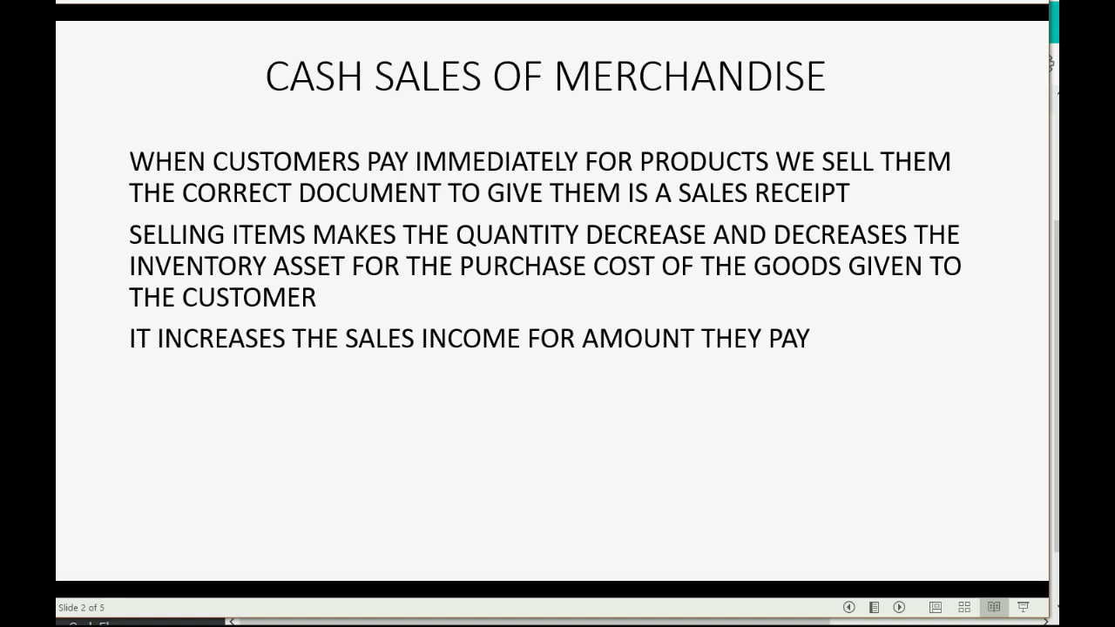
pyautogui.press('Right')
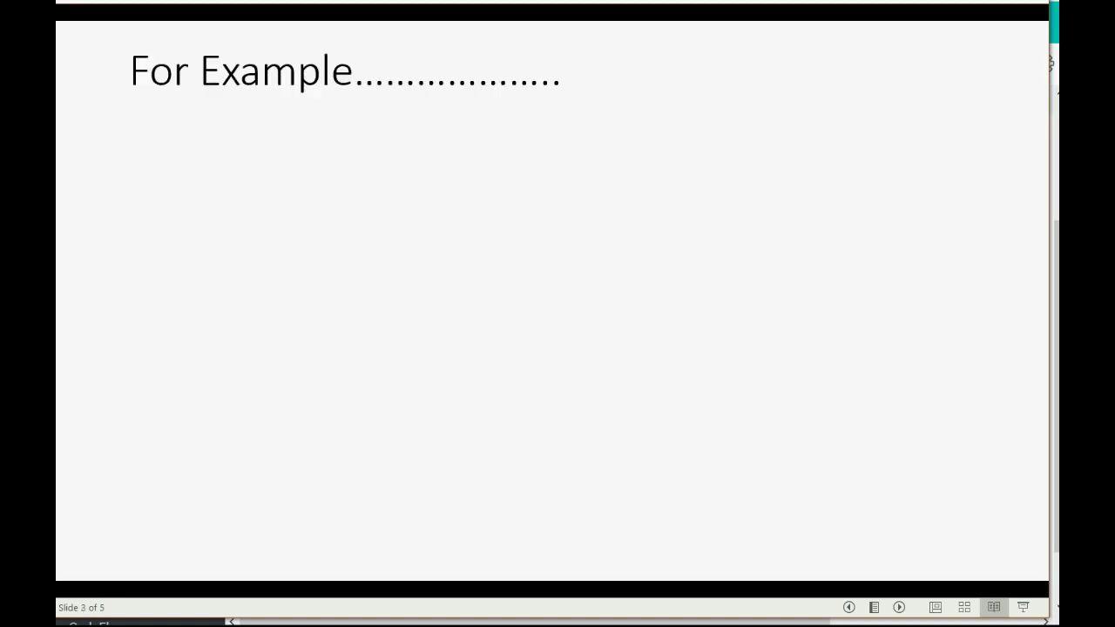
pyautogui.press('Right')
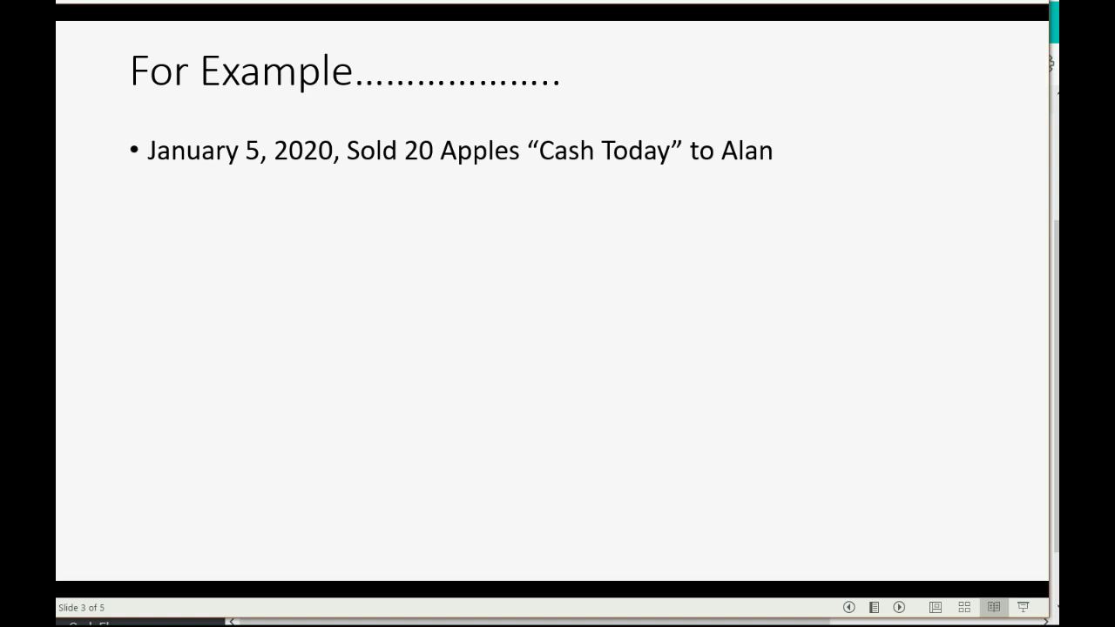
pyautogui.press('Right')
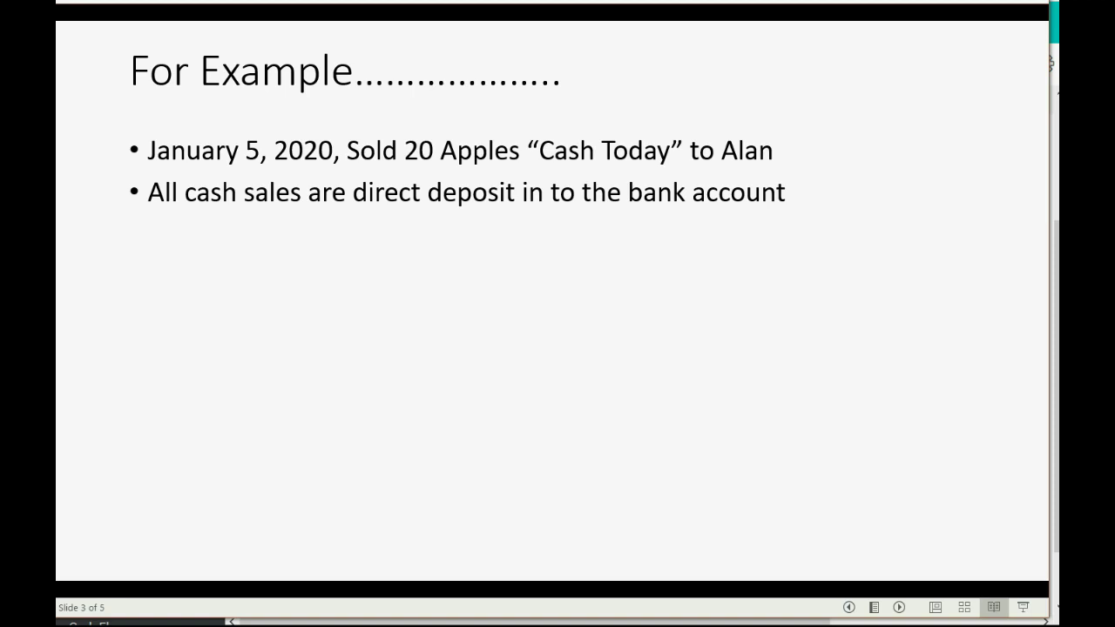
pyautogui.press('Right')
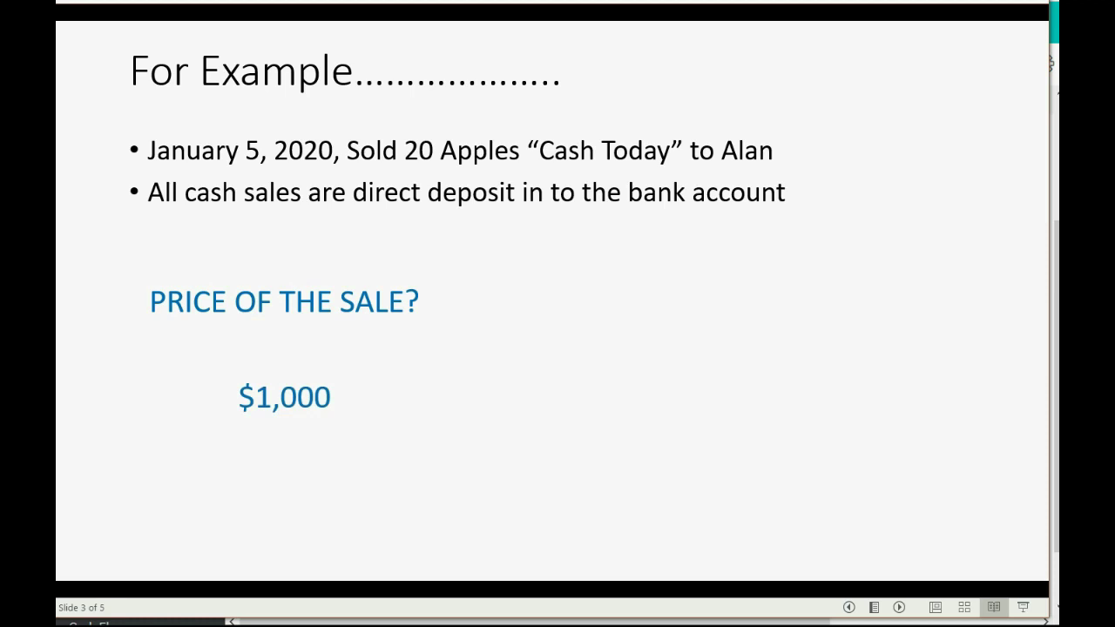
pyautogui.press('Right')
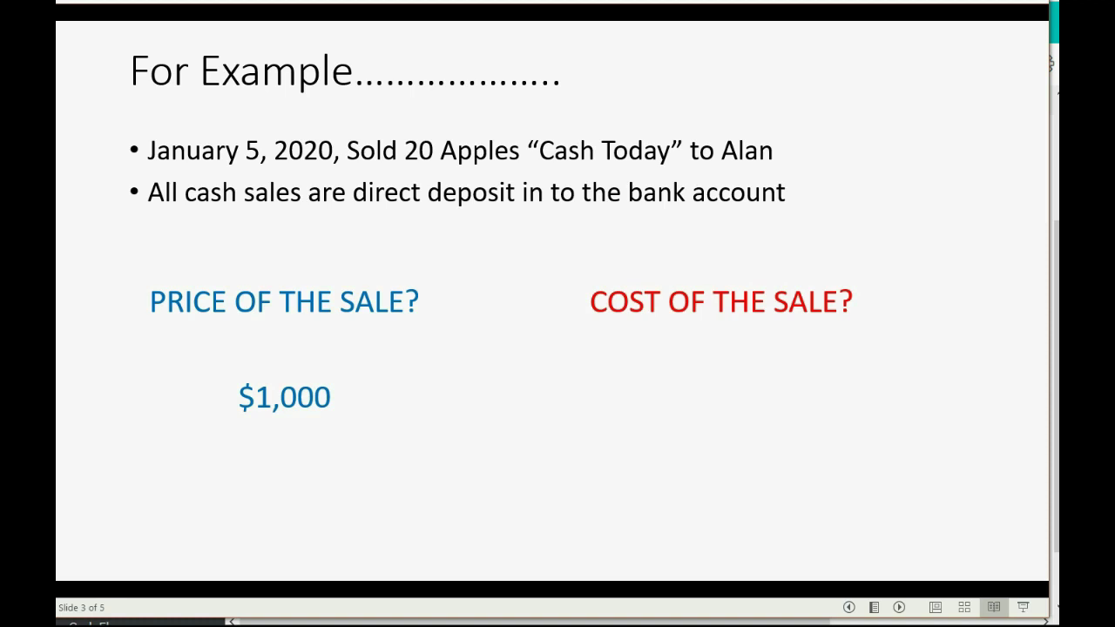
pyautogui.press('Right')
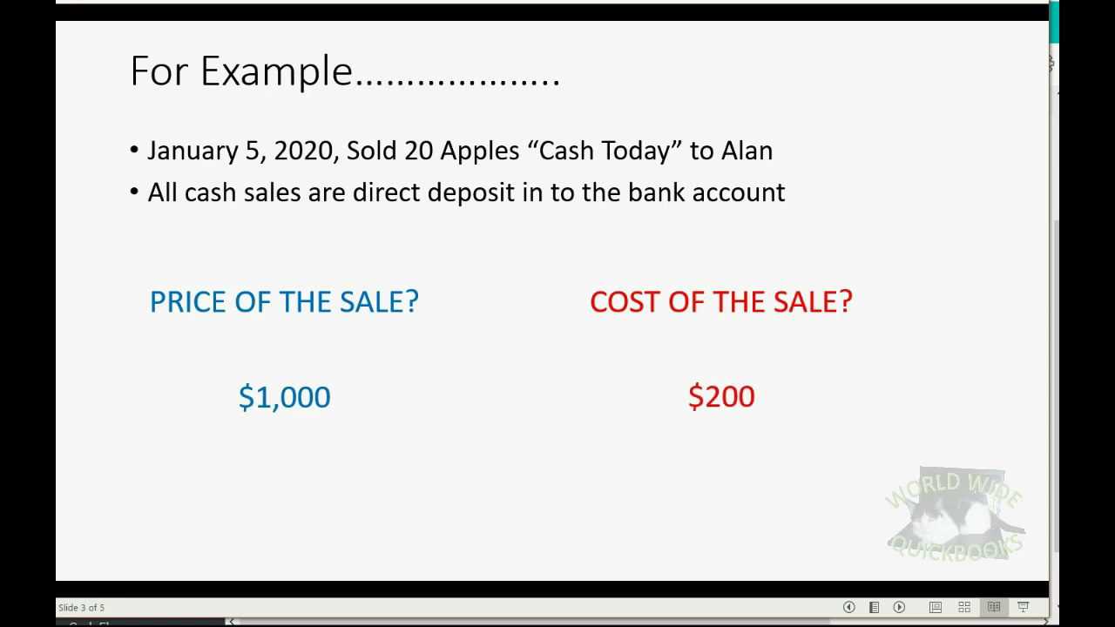
pyautogui.press('Right')
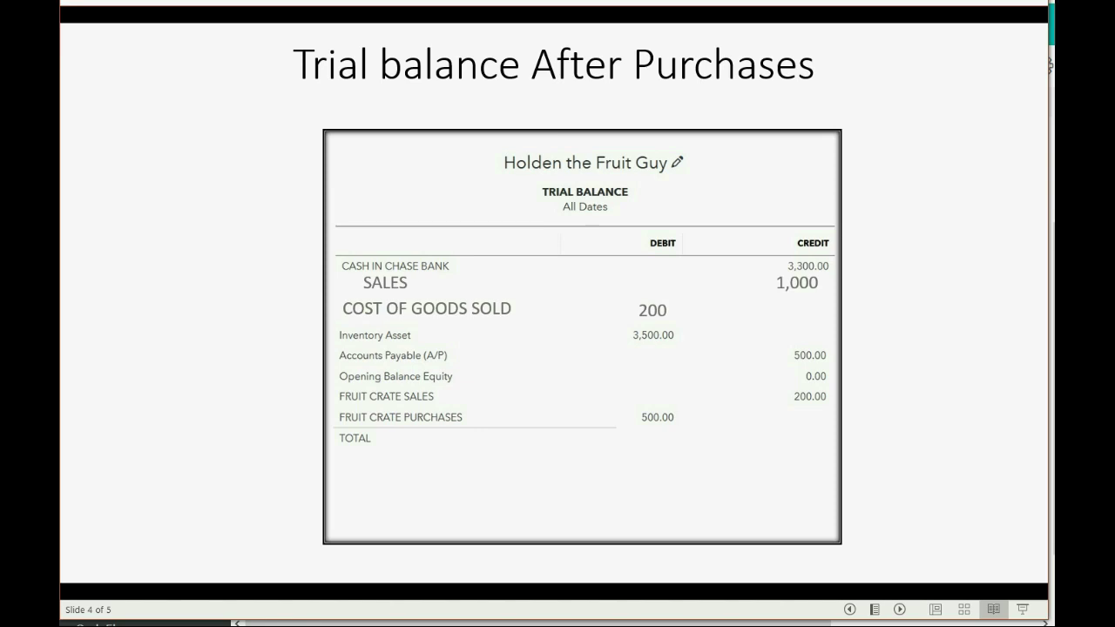
pyautogui.press('Right')
pyautogui.press('Right')
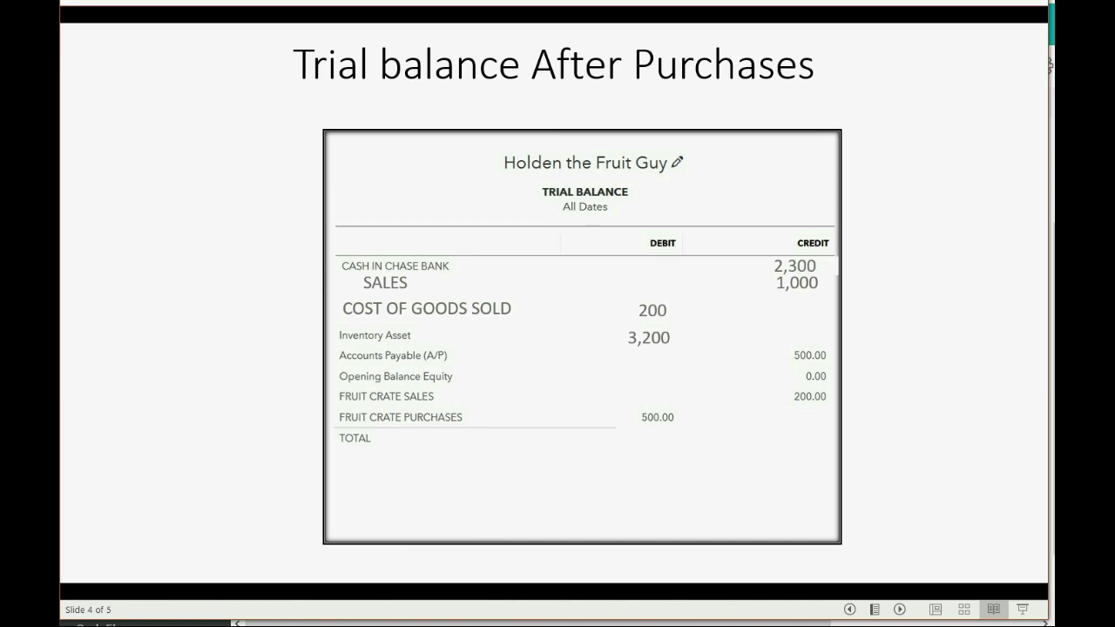
# Step: Switch to QuickBooks Online and start a new sales receipt
pyautogui.click(270, 557)
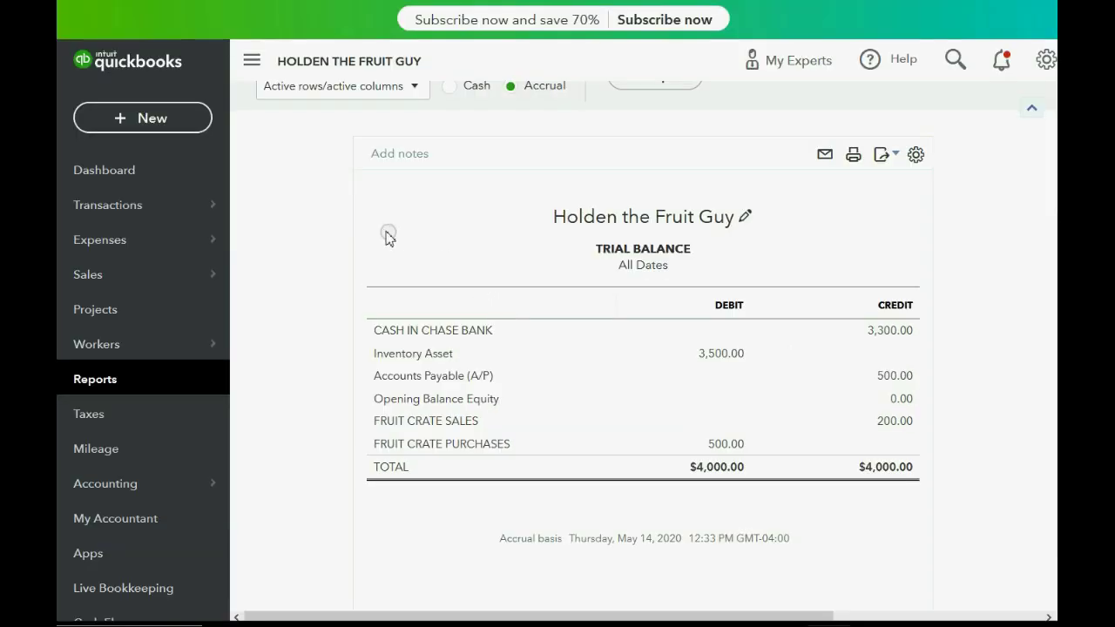
pyautogui.click(132, 122)
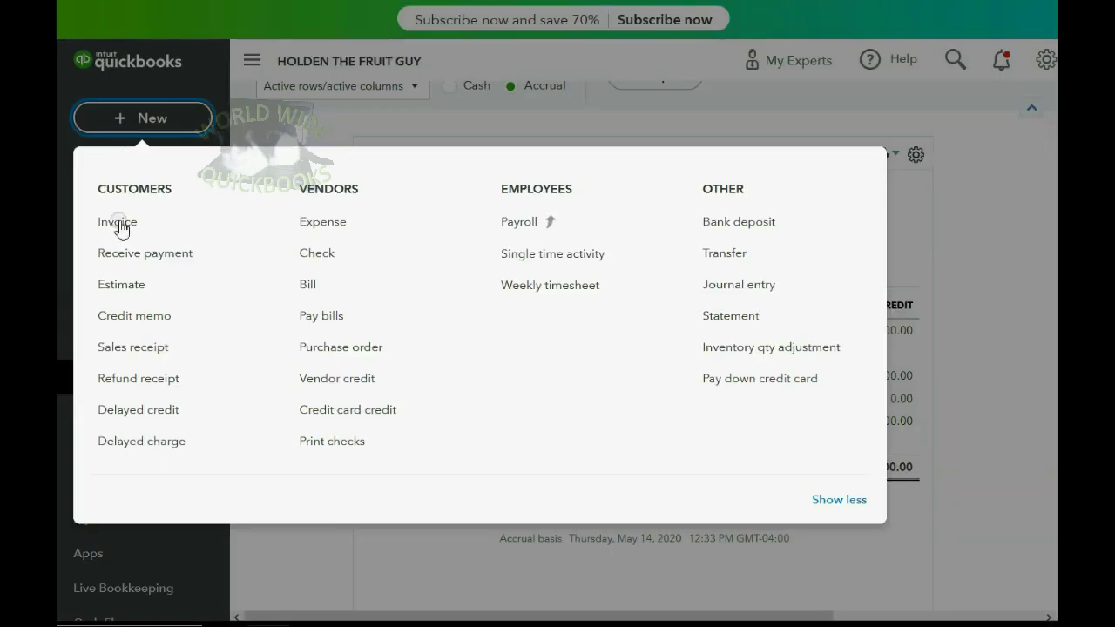
pyautogui.click(132, 347)
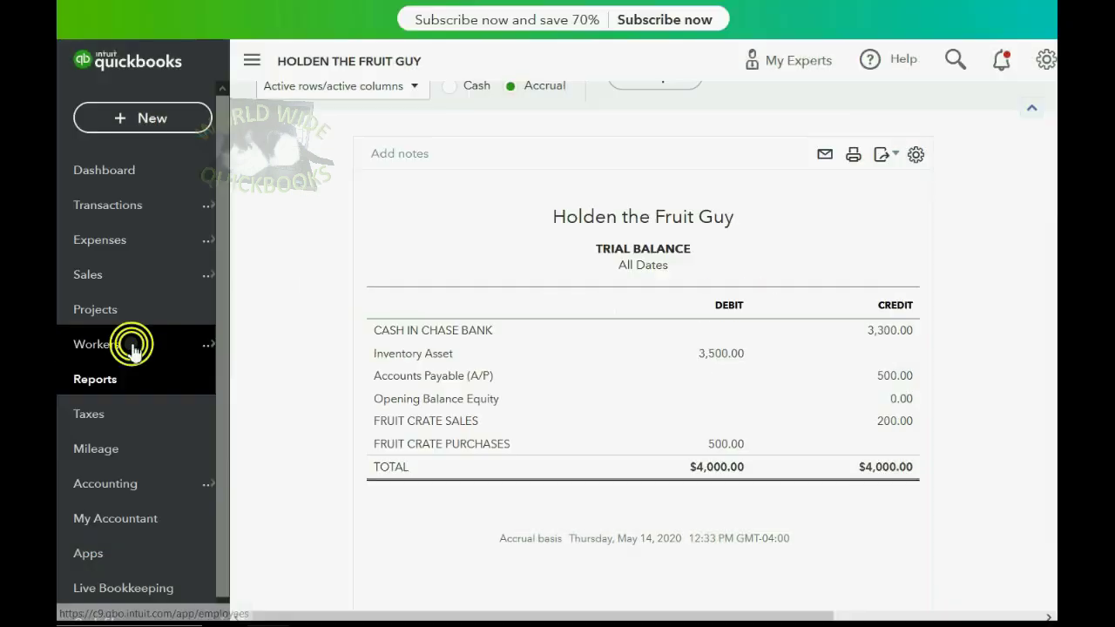
pyautogui.moveTo(133, 349)
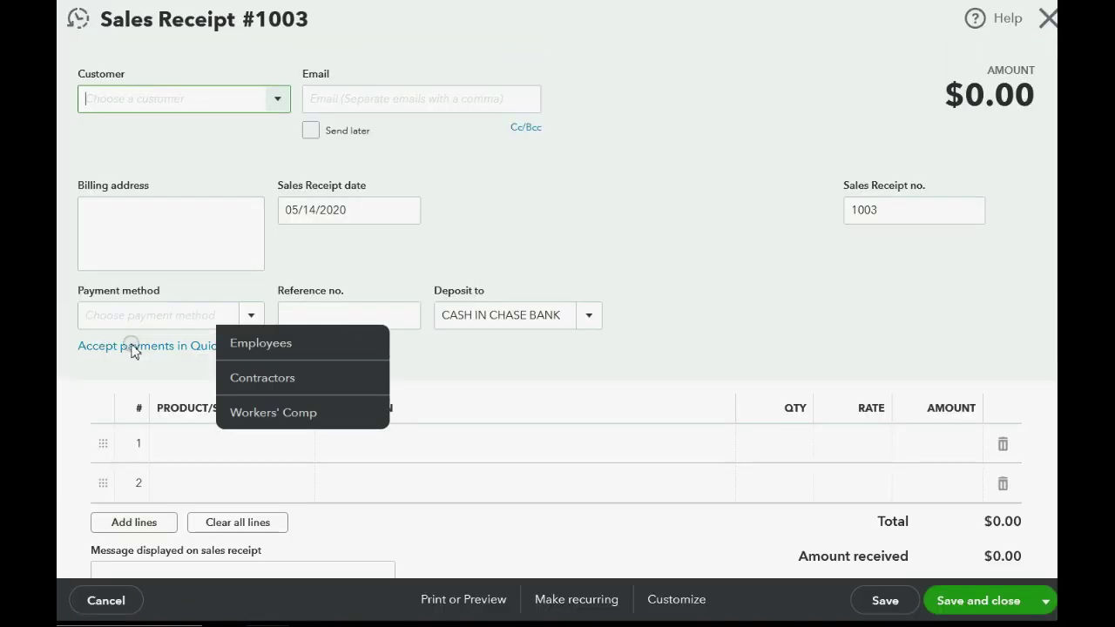
# Step: Set the sales receipt date to 01/05/2020 and choose the first existing customer
pyautogui.click(400, 212)
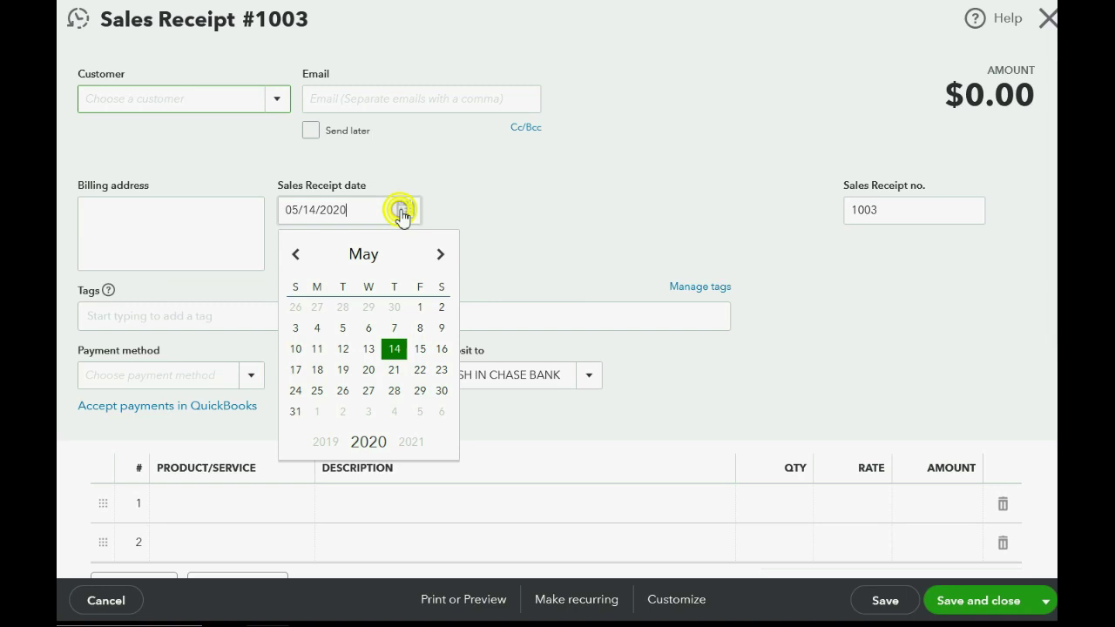
pyautogui.click(295, 254)
pyautogui.click(296, 254)
pyautogui.click(295, 254)
pyautogui.click(295, 254)
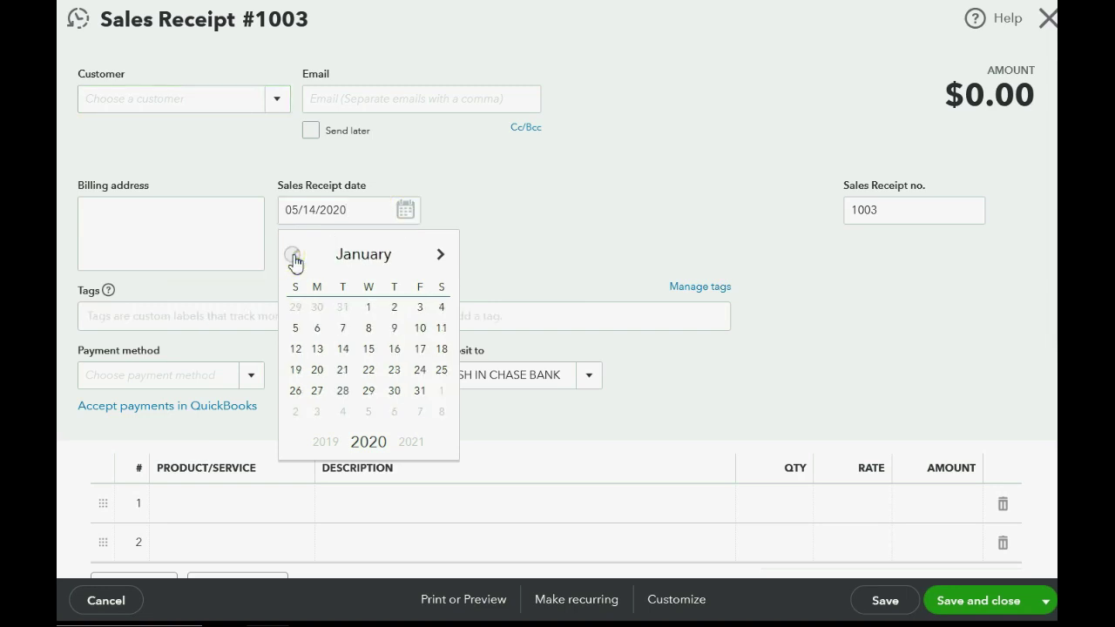
pyautogui.click(296, 328)
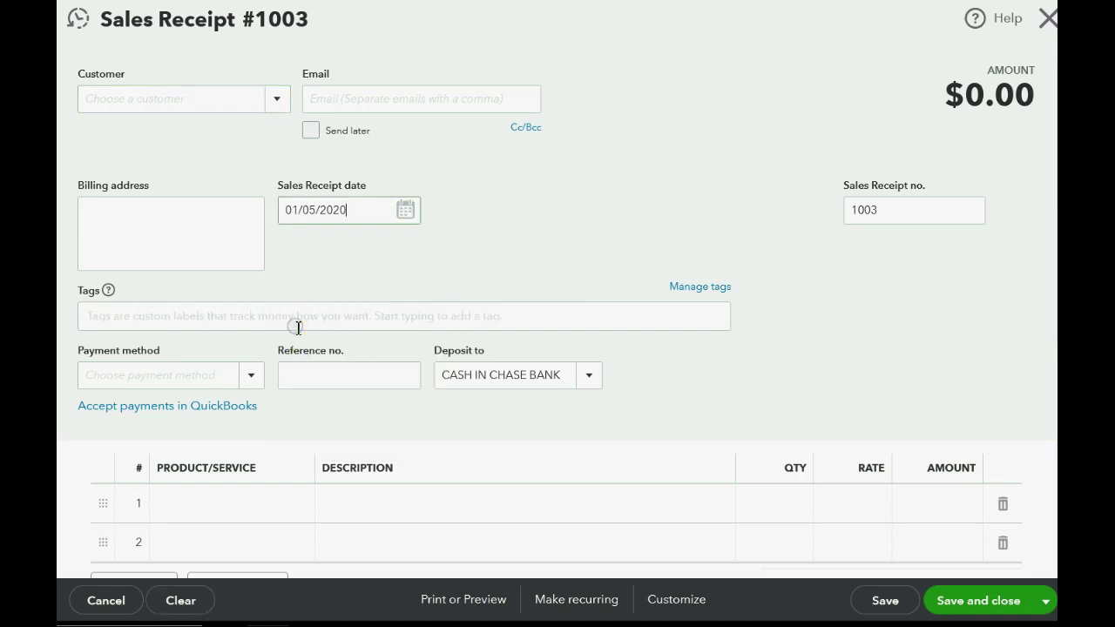
pyautogui.click(276, 99)
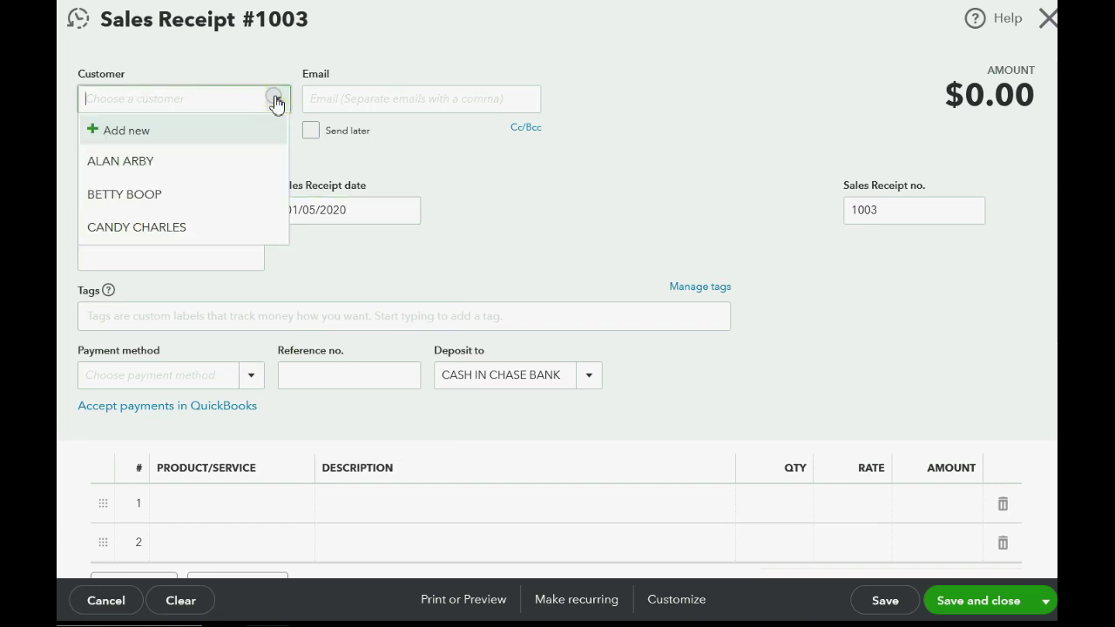
pyautogui.click(229, 164)
# Step: Add APPLES as the first line item of the sales receipt with a quantity of 20
pyautogui.scroll(-2, 314, 300)
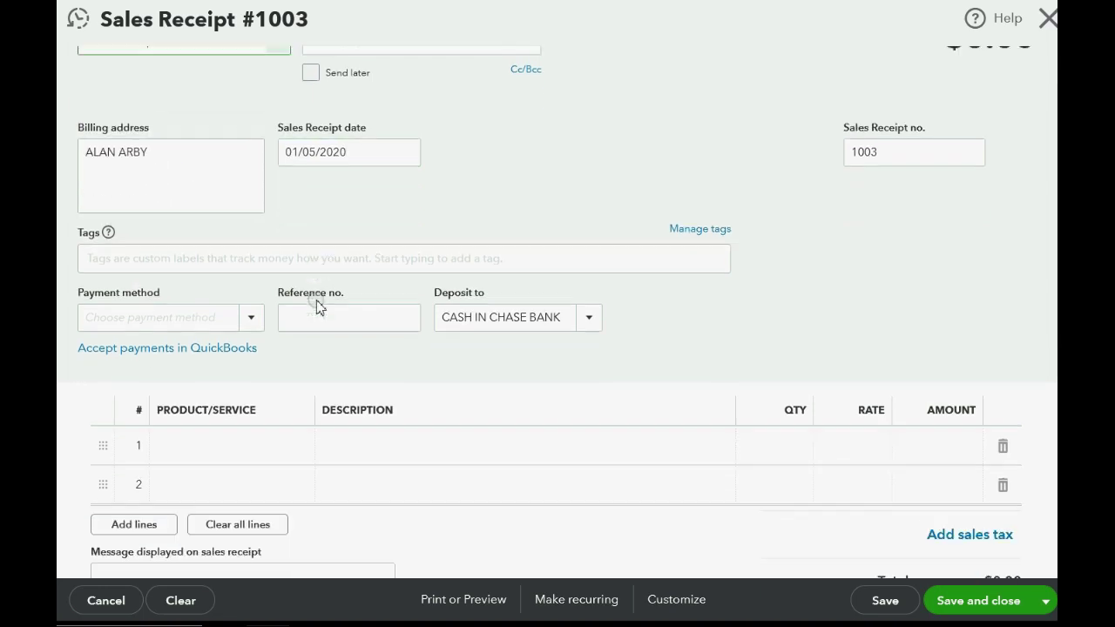
pyautogui.click(297, 415)
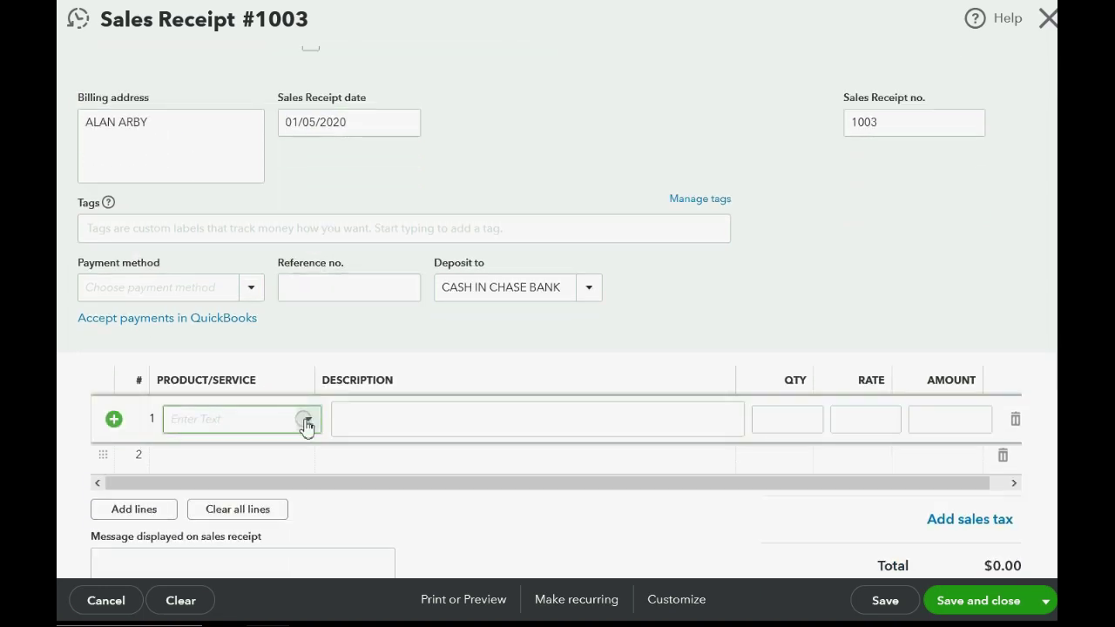
pyautogui.click(306, 422)
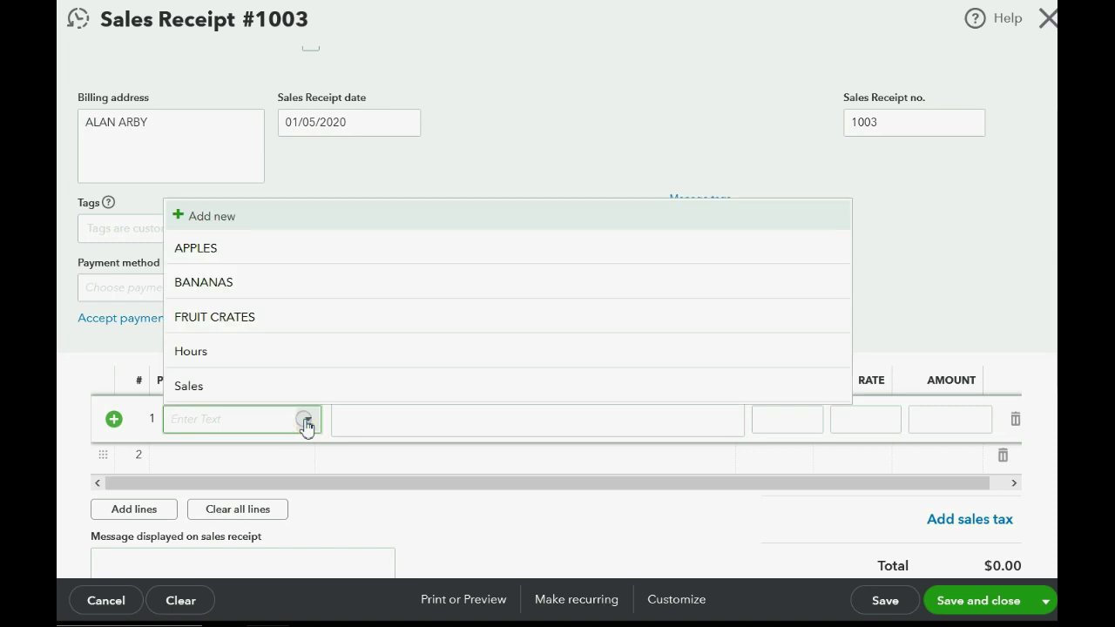
pyautogui.click(252, 250)
pyautogui.click(805, 418)
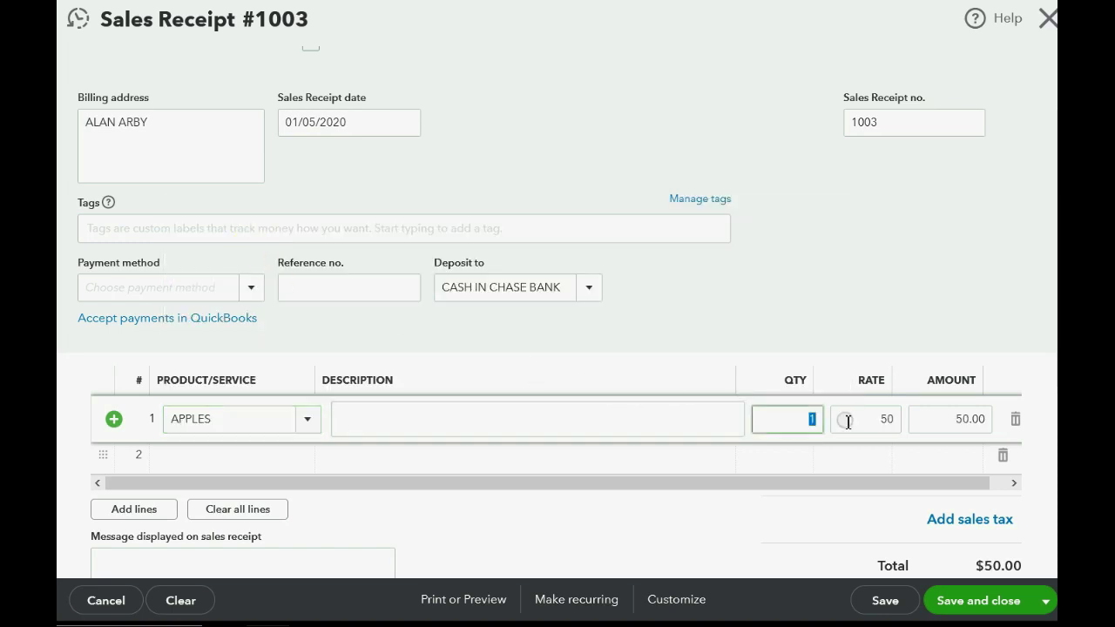
pyautogui.write('20')
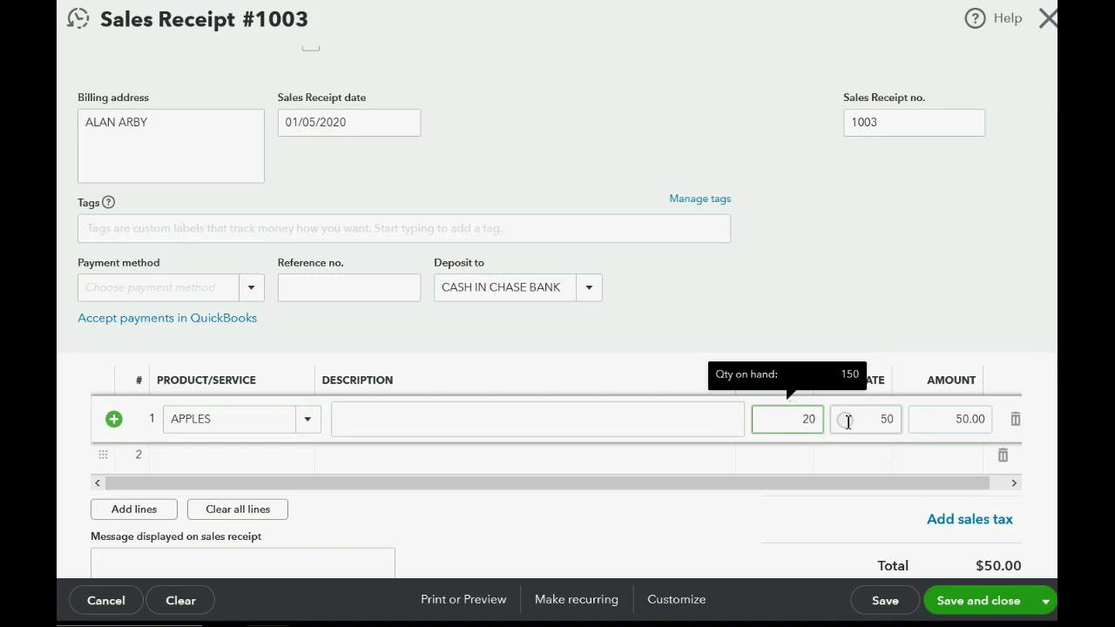
pyautogui.click(847, 421)
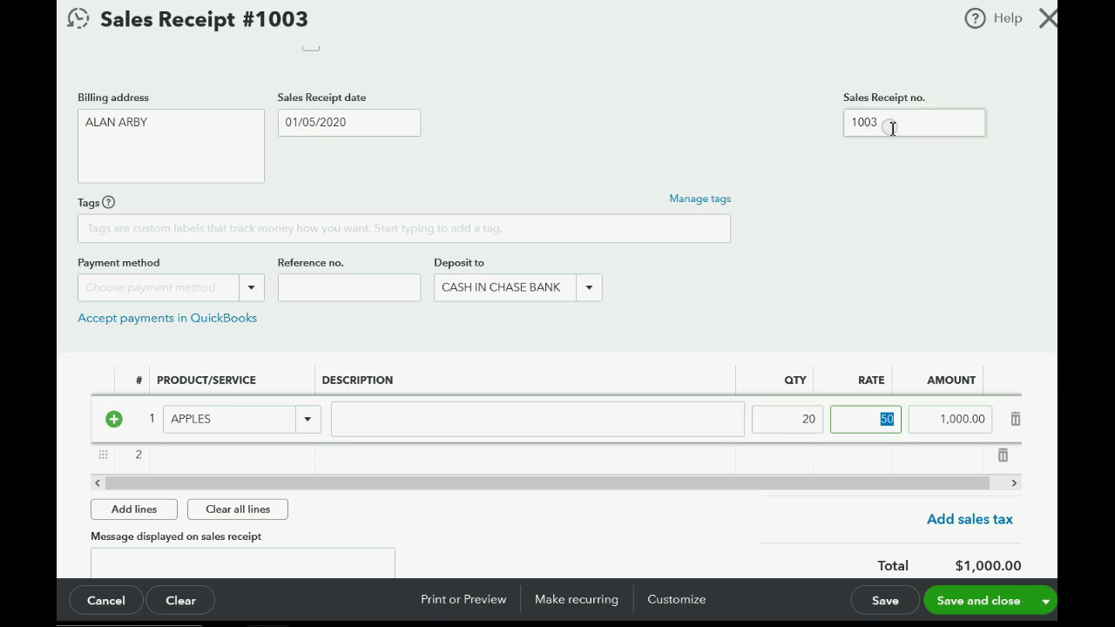
# Step: Choose CASH IN CHASE BANK as the deposit account, then save and close the sales receipt
pyautogui.scroll(-2, 881, 174)
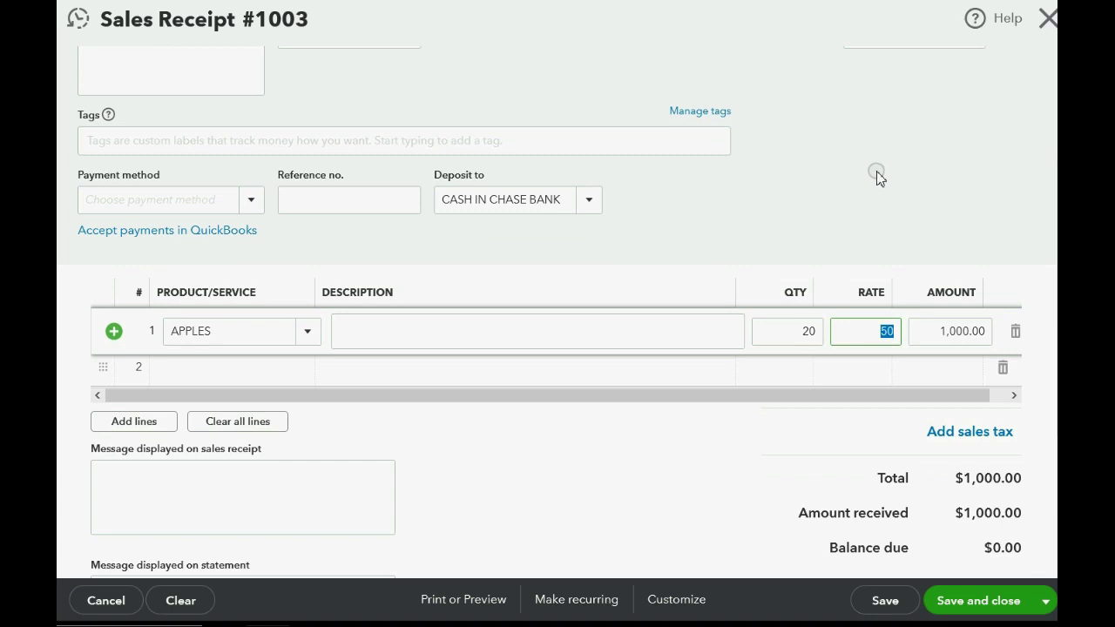
pyautogui.click(591, 208)
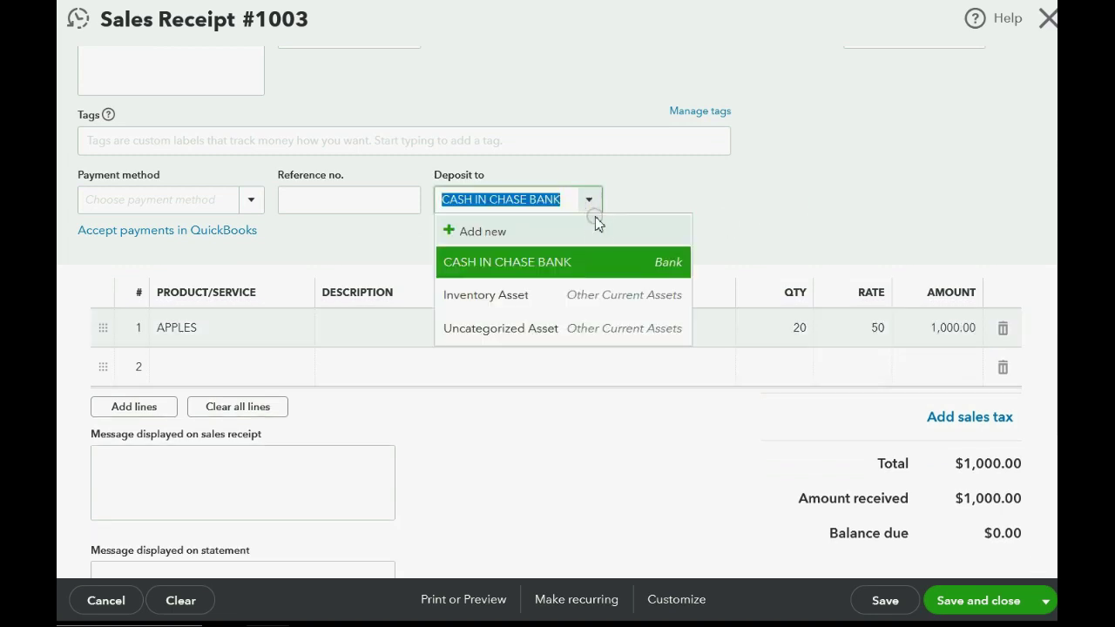
pyautogui.click(599, 264)
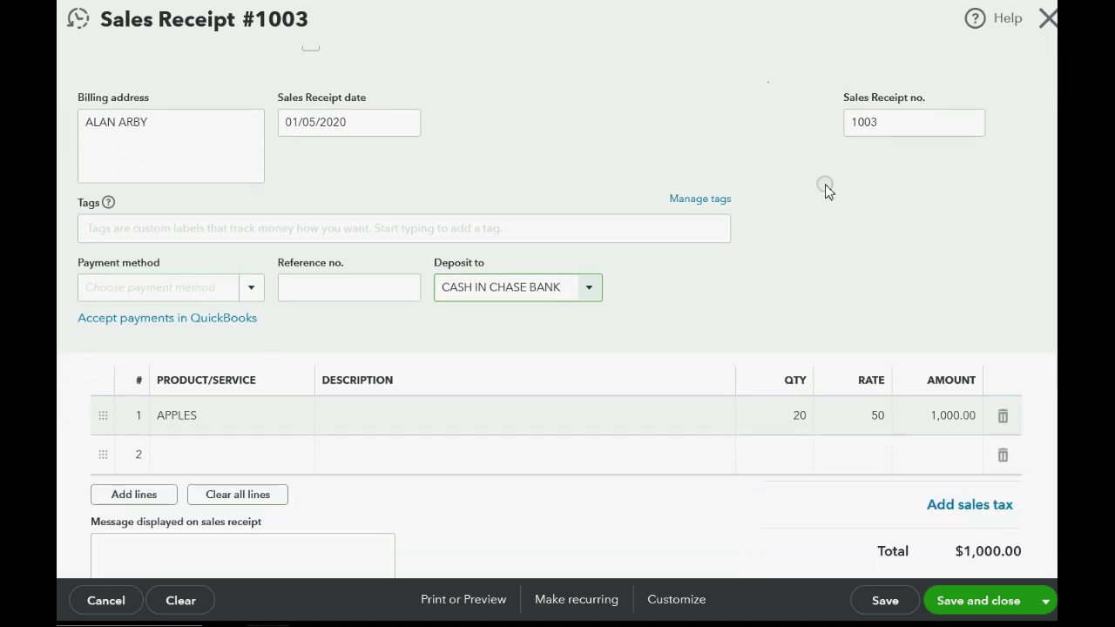
pyautogui.click(963, 607)
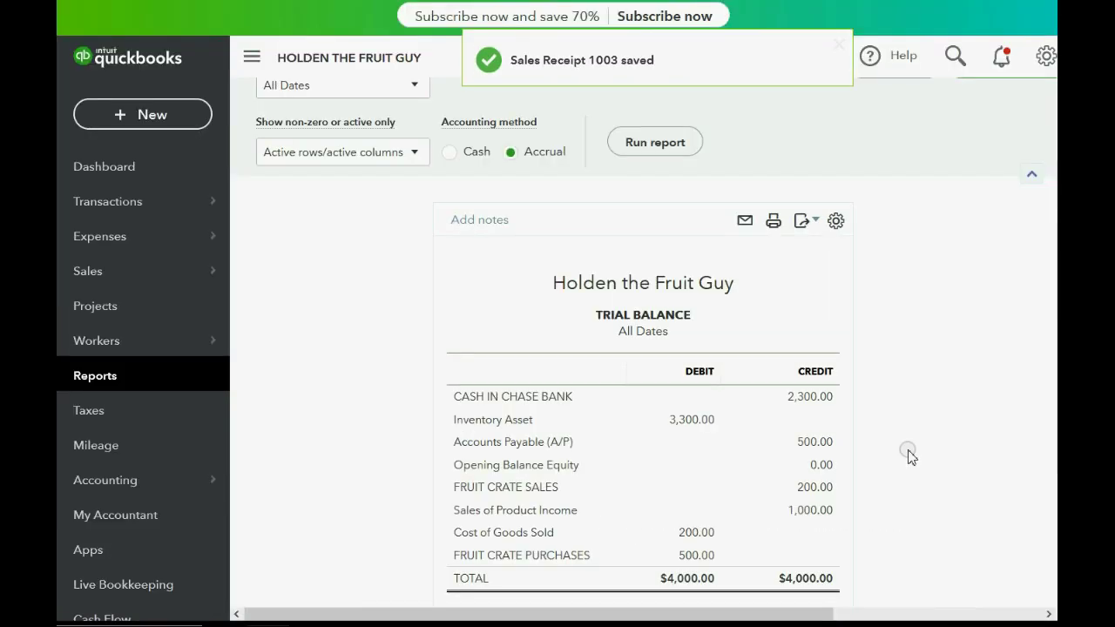
# Step: Review the updated trial balance and the apples entries in the custom Inventory Valuation Detail report
pyautogui.scroll(-1, 909, 457)
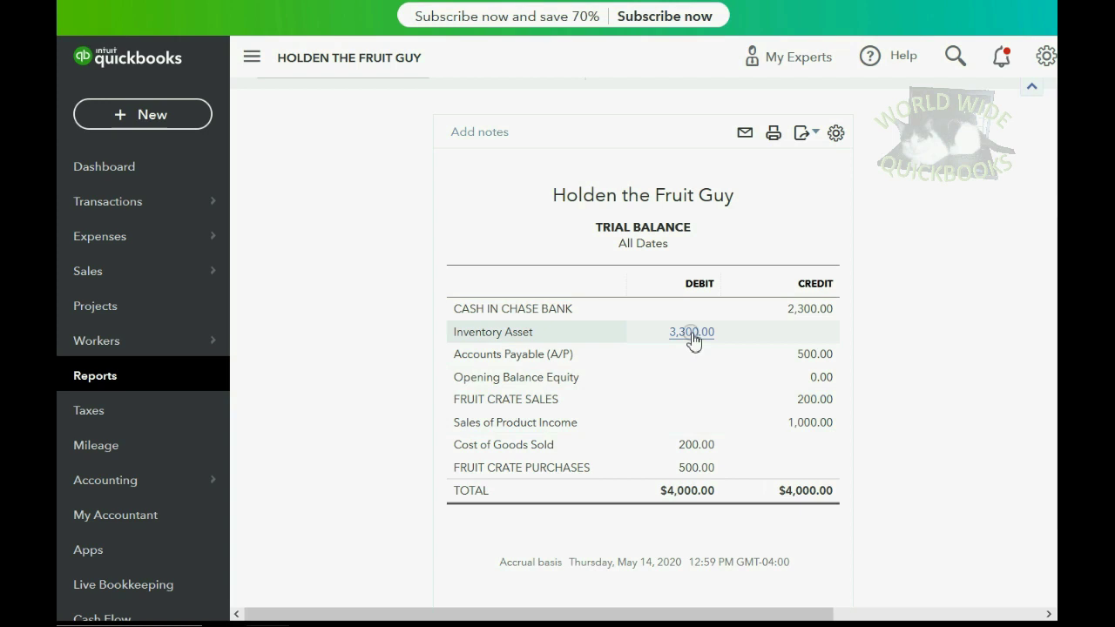
pyautogui.click(95, 377)
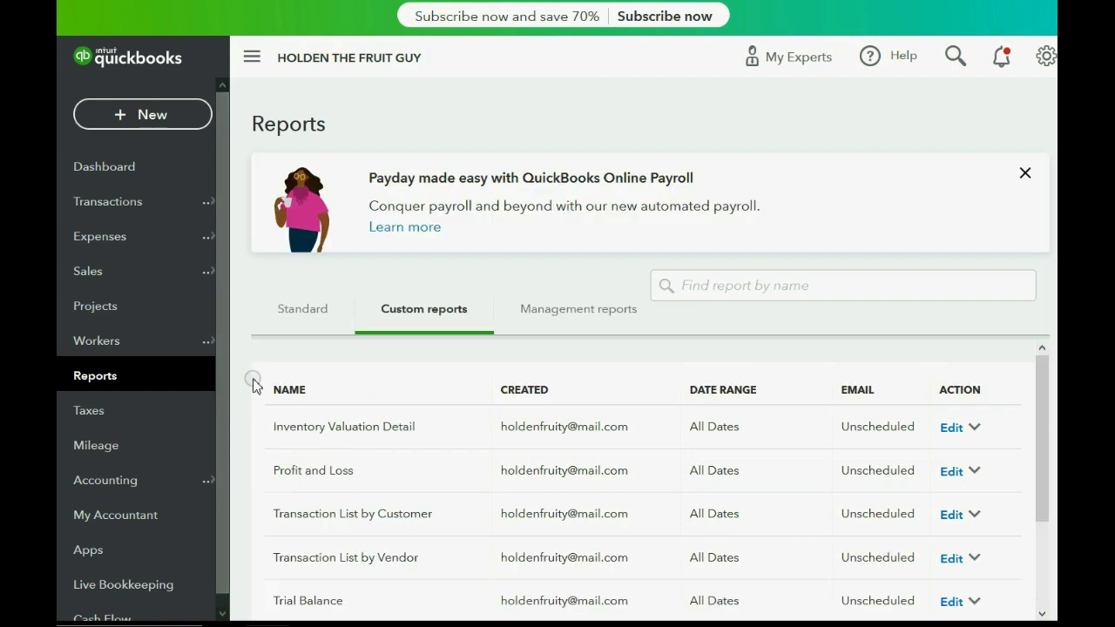
pyautogui.click(344, 426)
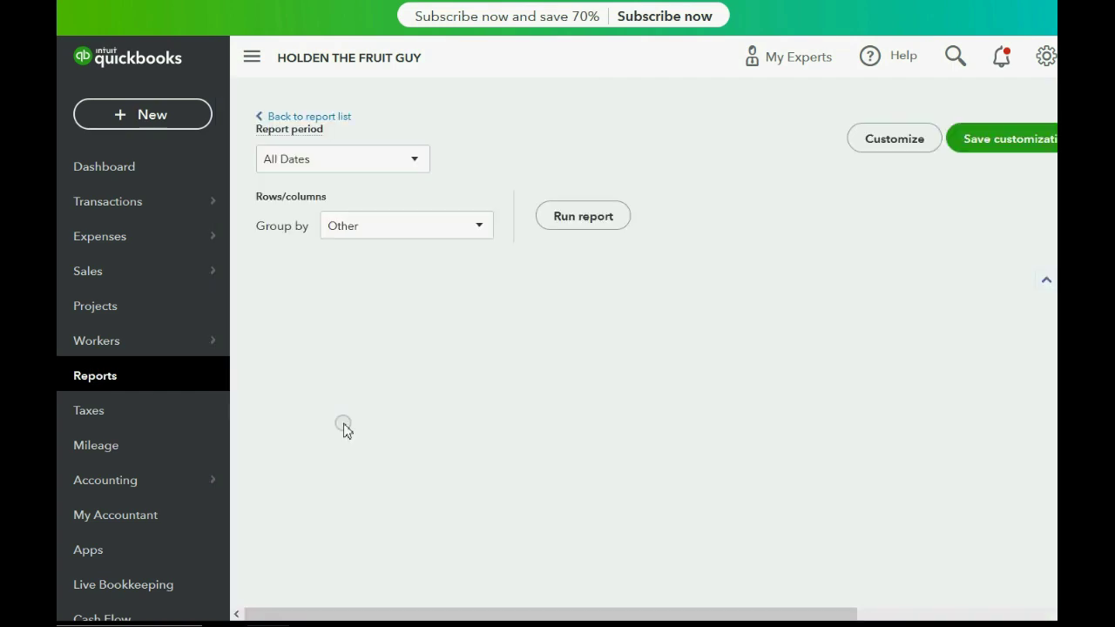
pyautogui.scroll(-3, 442, 386)
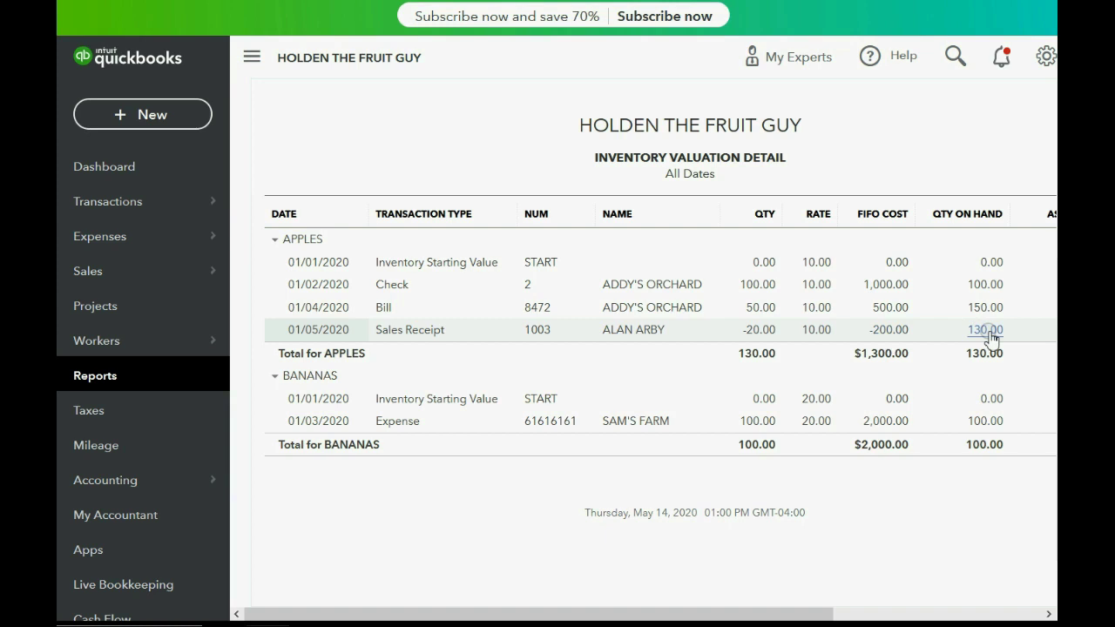
pyautogui.hotkey('alt', 'Tab')
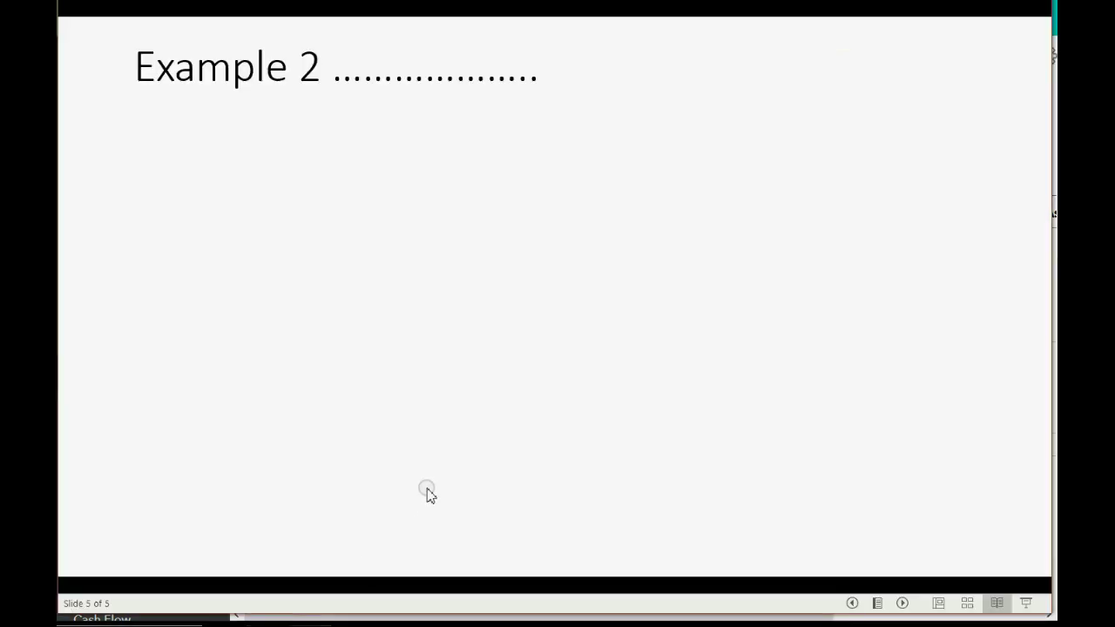
pyautogui.click(538, 469)
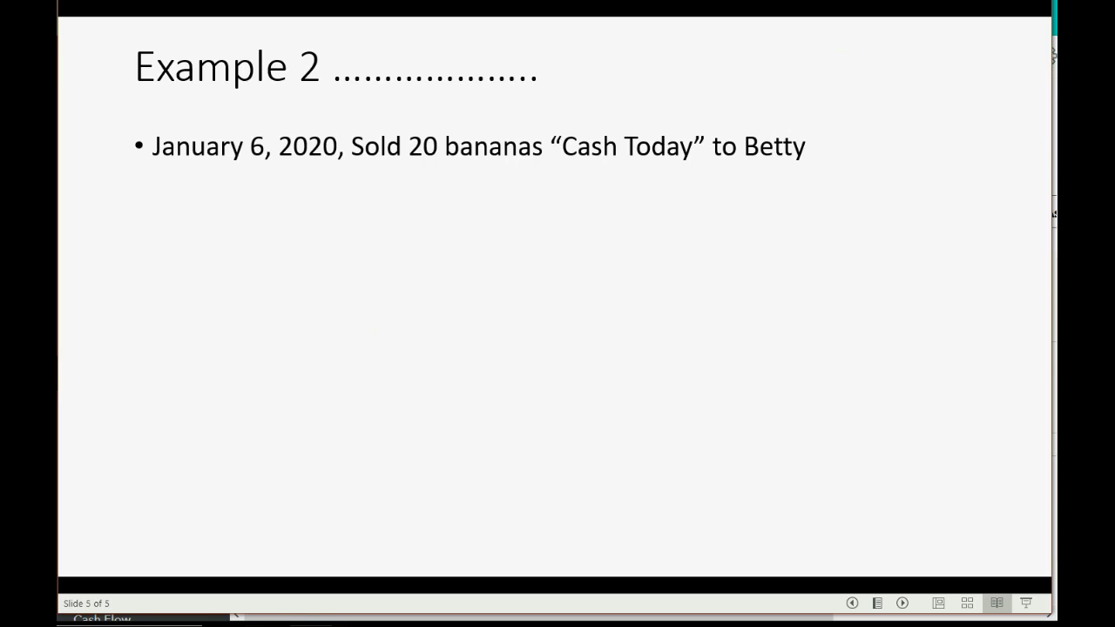
pyautogui.click(536, 463)
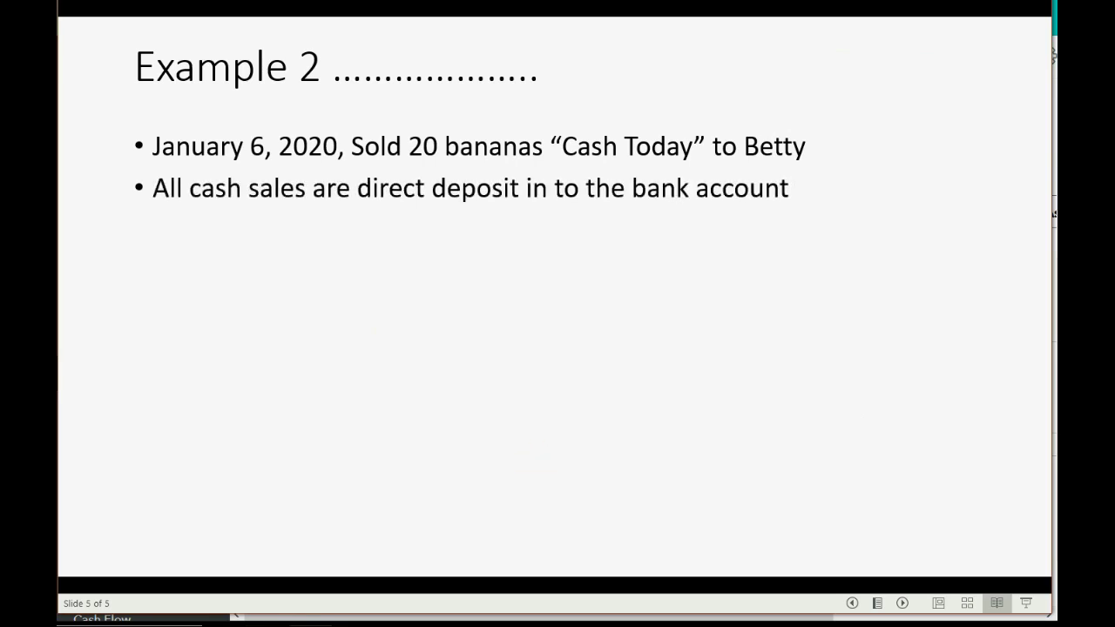
pyautogui.click(535, 462)
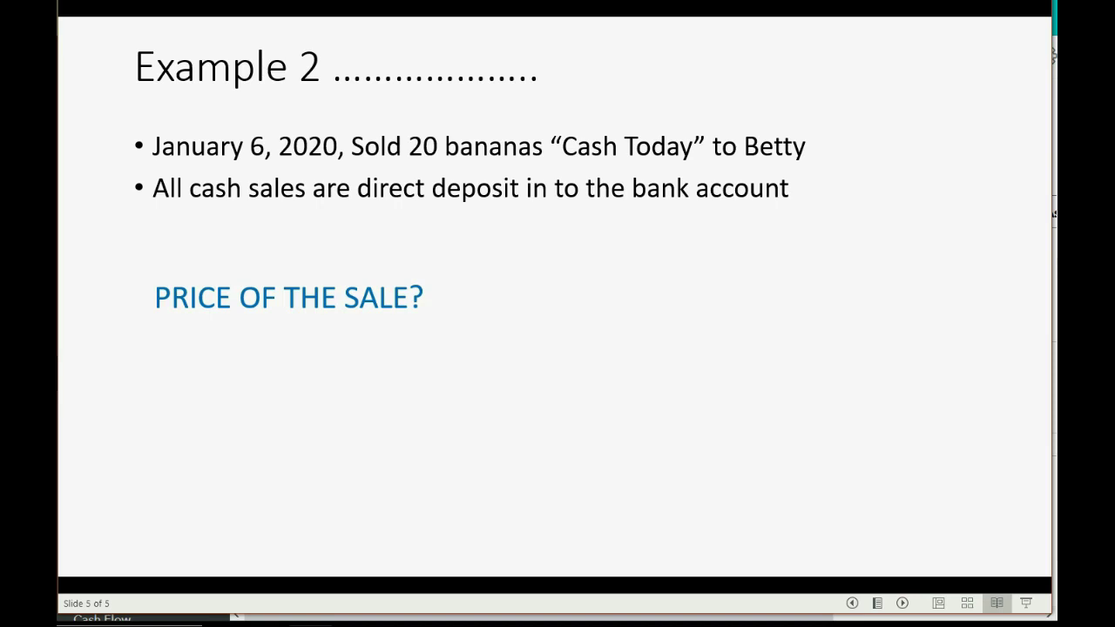
pyautogui.click(537, 464)
pyautogui.click(535, 463)
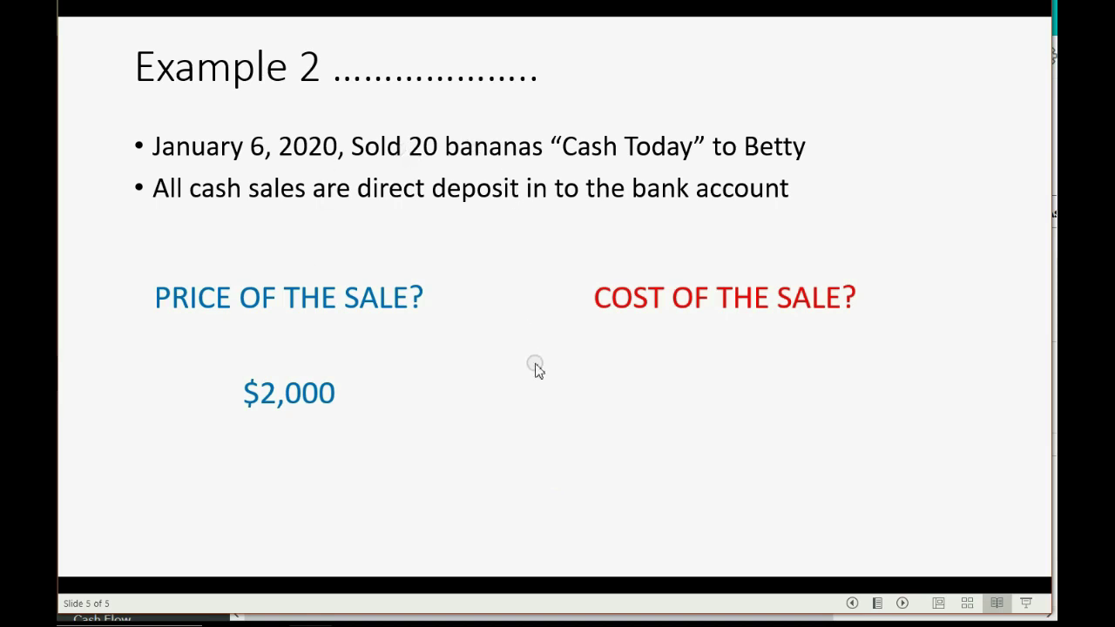
pyautogui.click(553, 398)
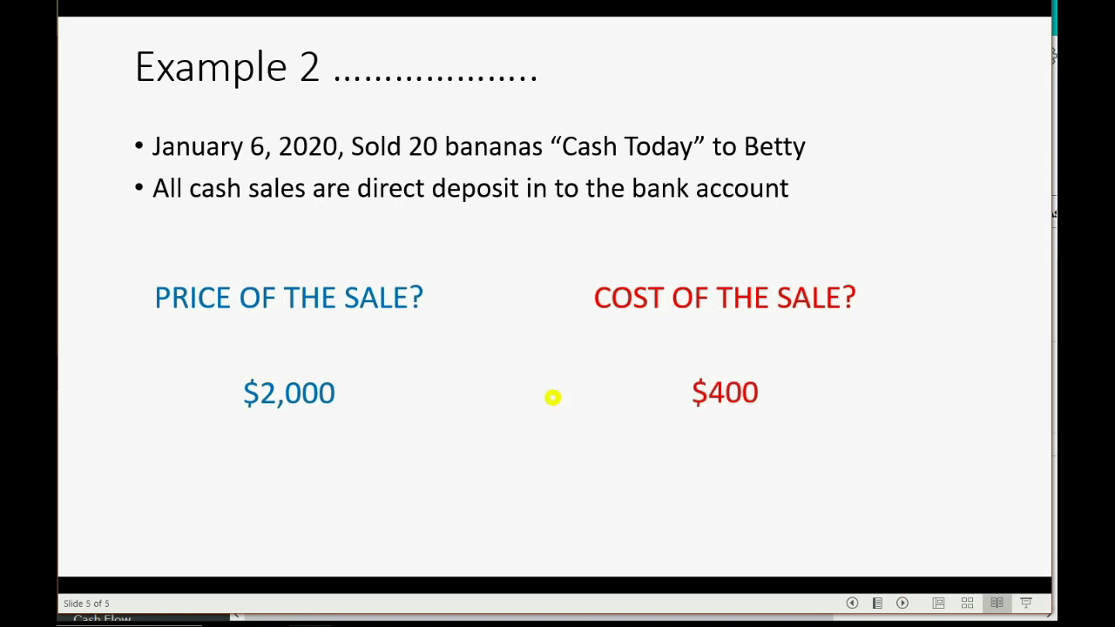
pyautogui.click(552, 396)
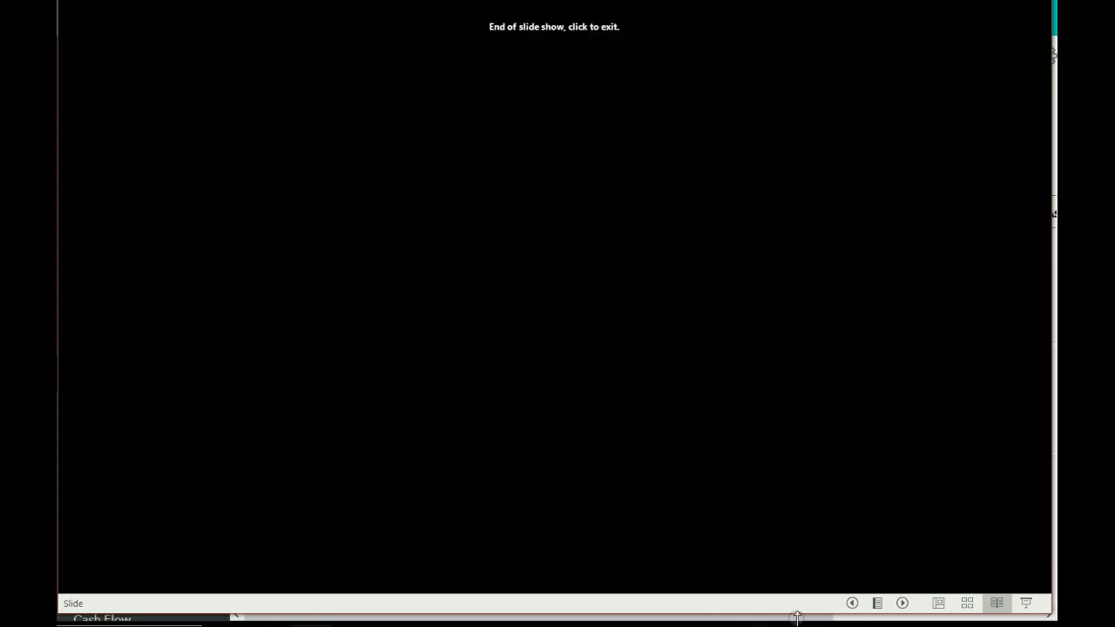
pyautogui.click(851, 603)
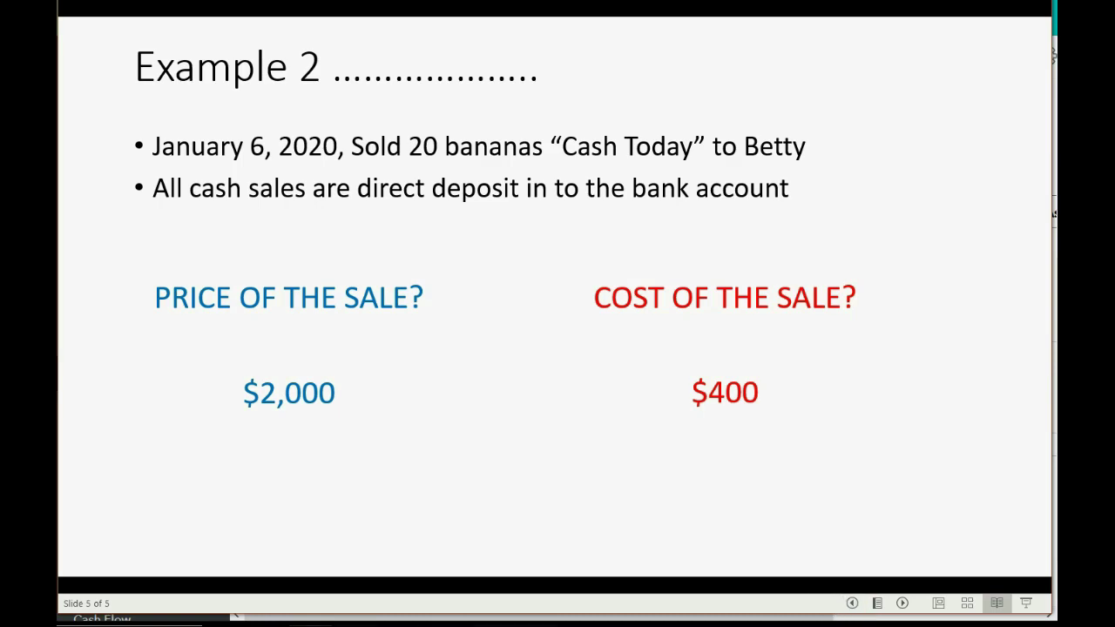
# Step: Switch to QuickBooks Online, start a new sales receipt dated 01/06/2020, and choose the existing customer who bought the bananas
pyautogui.hotkey('alt', 'Tab')
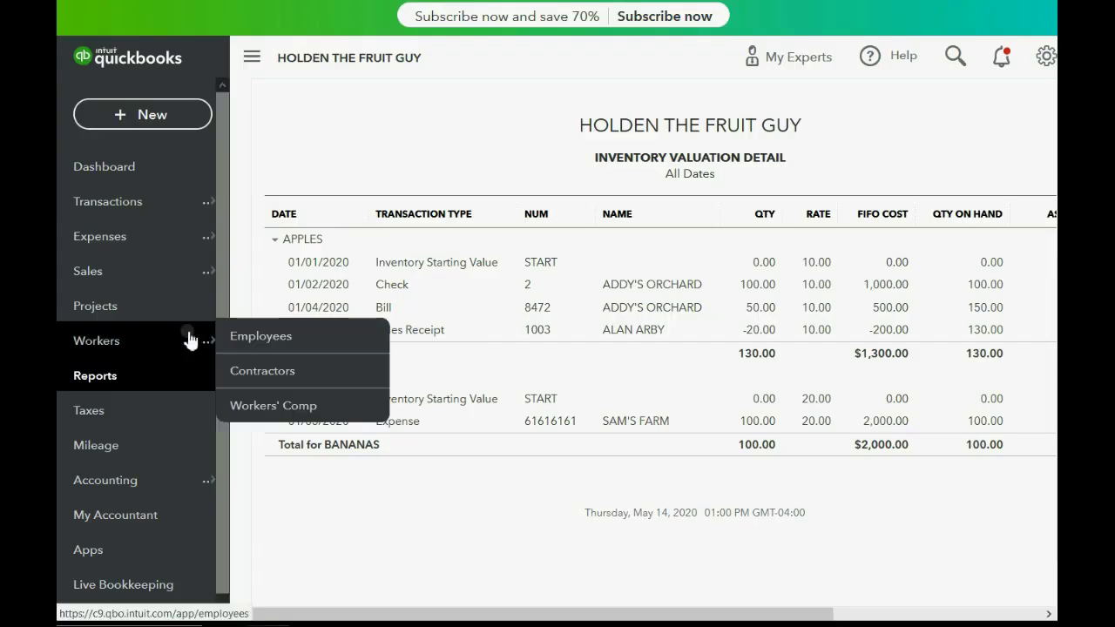
pyautogui.click(135, 114)
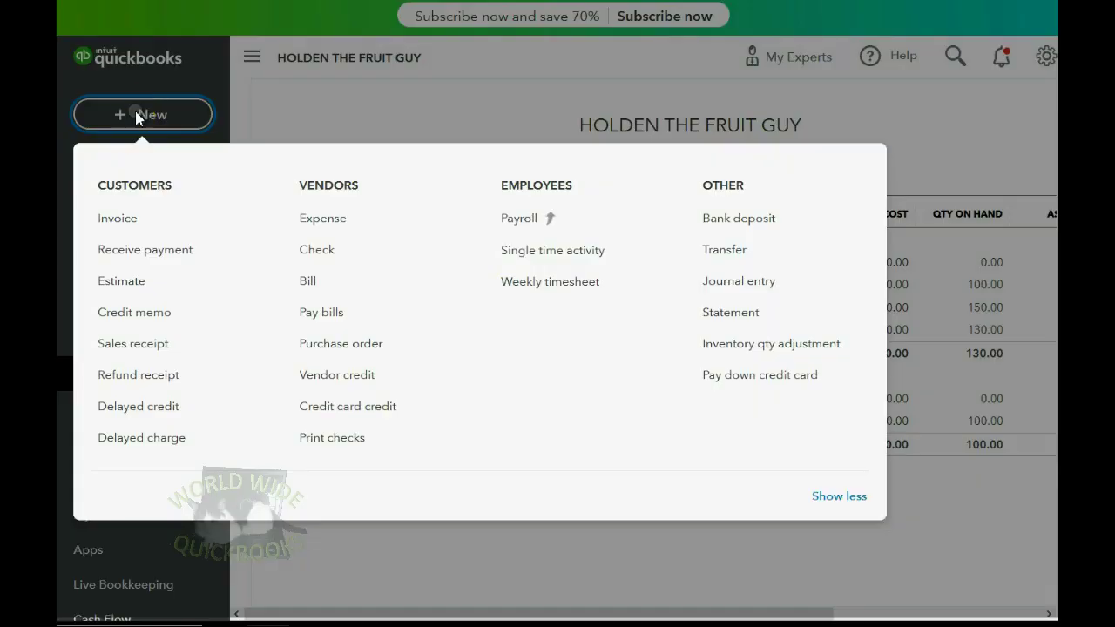
pyautogui.click(141, 351)
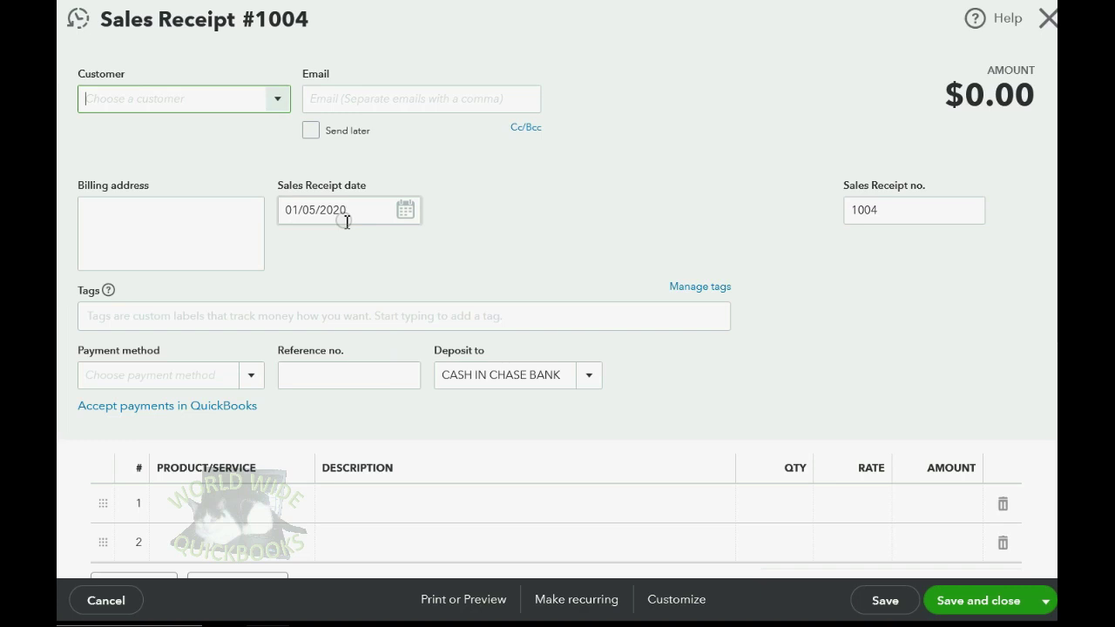
pyautogui.click(405, 212)
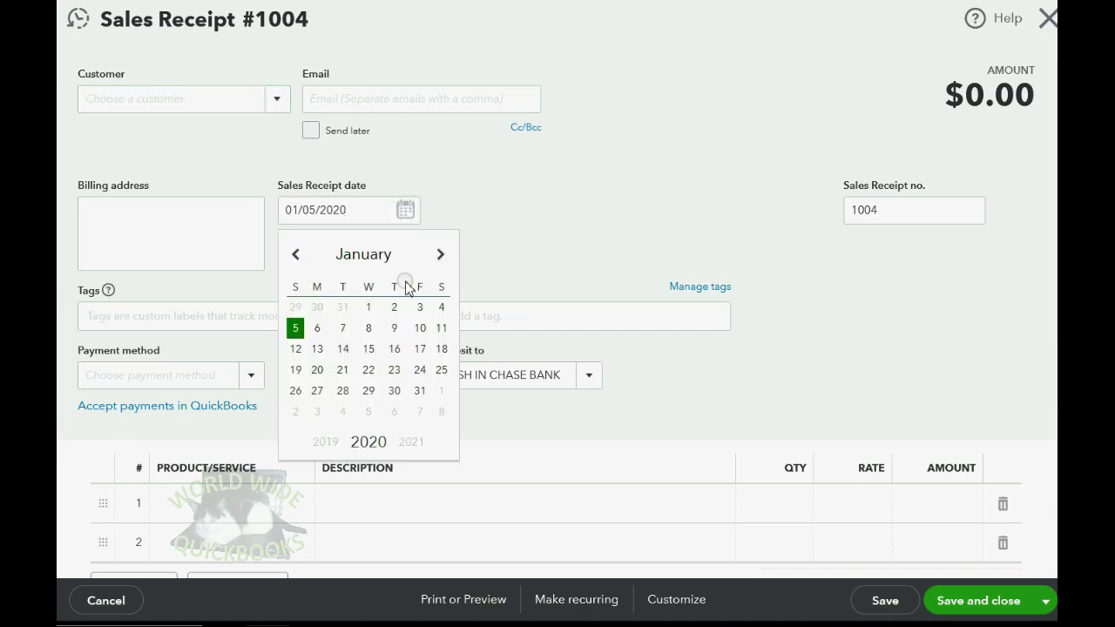
pyautogui.click(320, 328)
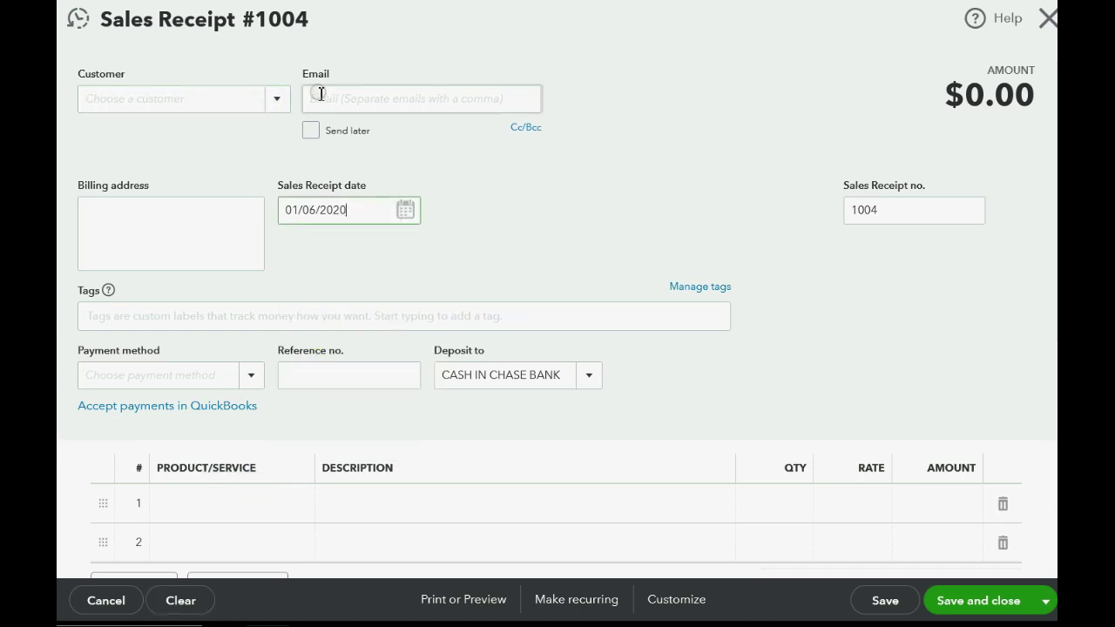
pyautogui.click(277, 98)
pyautogui.click(216, 191)
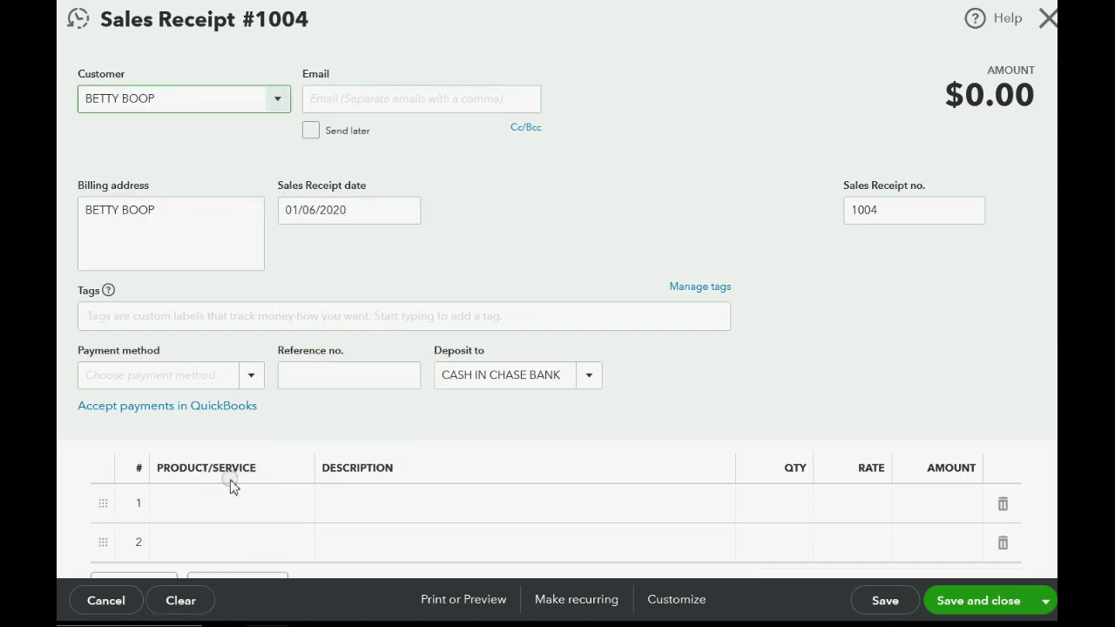
# Step: Add BANANAS as the first line item with a quantity of 20, then save and close the sales receipt
pyautogui.click(235, 503)
pyautogui.click(303, 508)
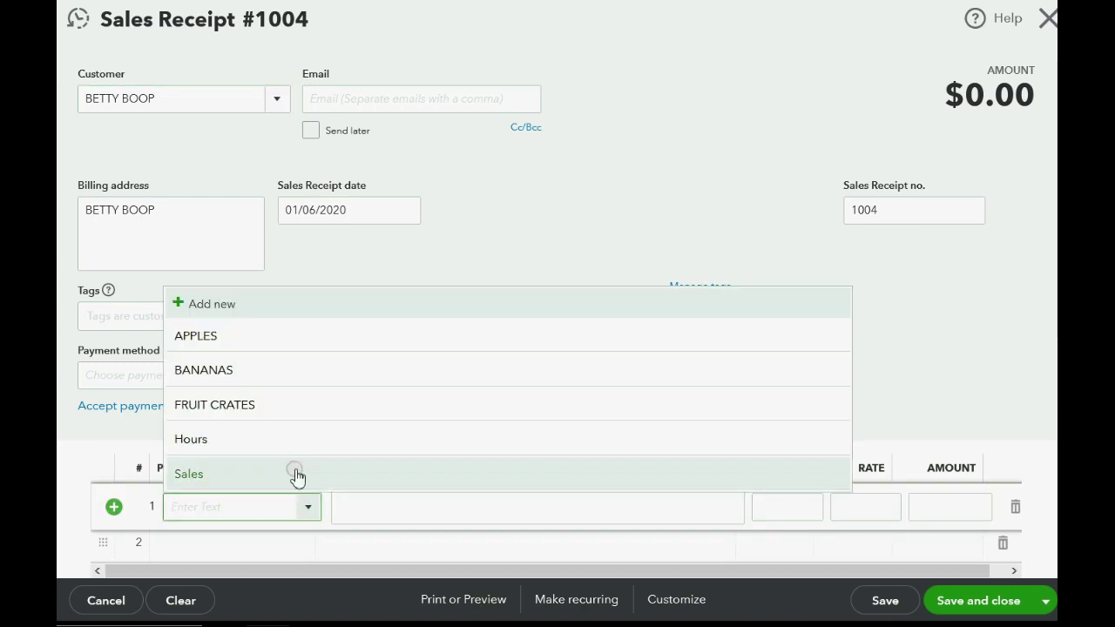
pyautogui.click(285, 371)
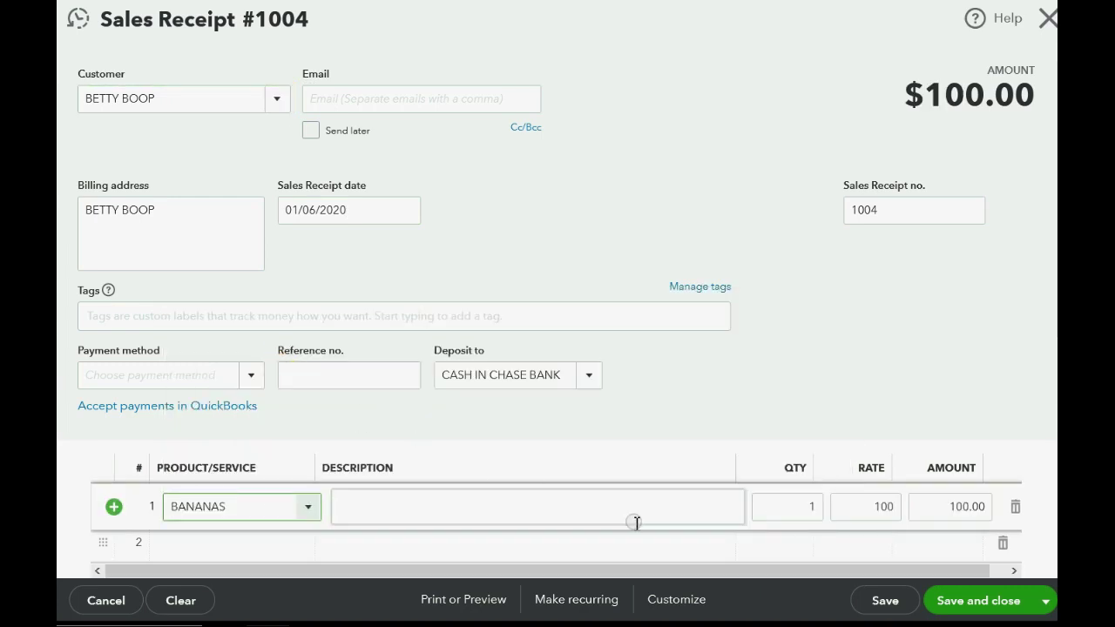
pyautogui.click(773, 509)
pyautogui.write('20')
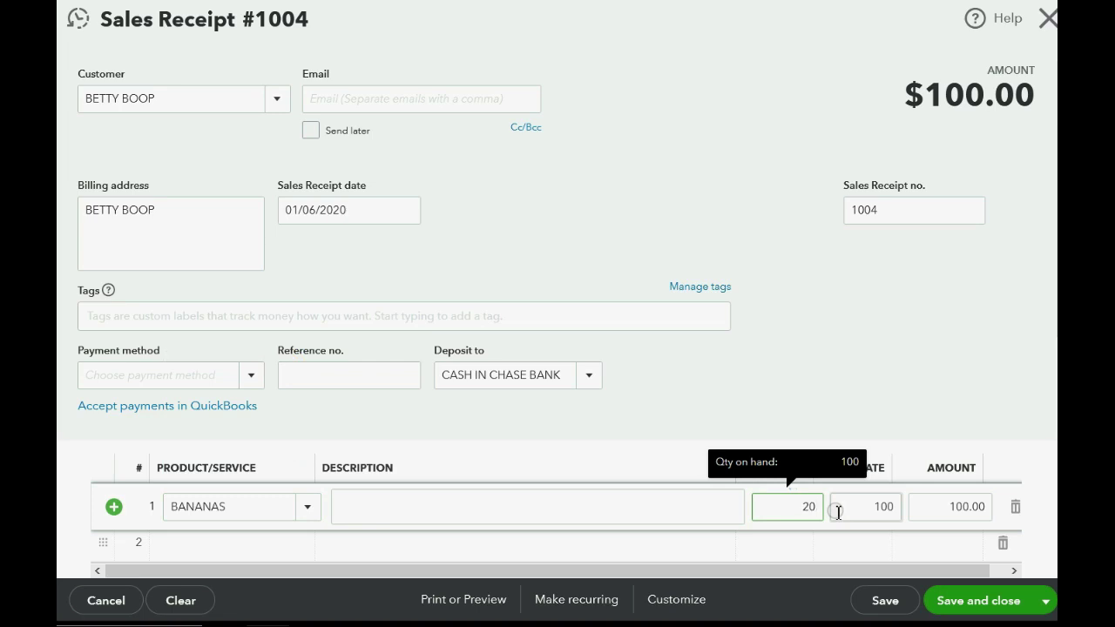
pyautogui.press('Tab')
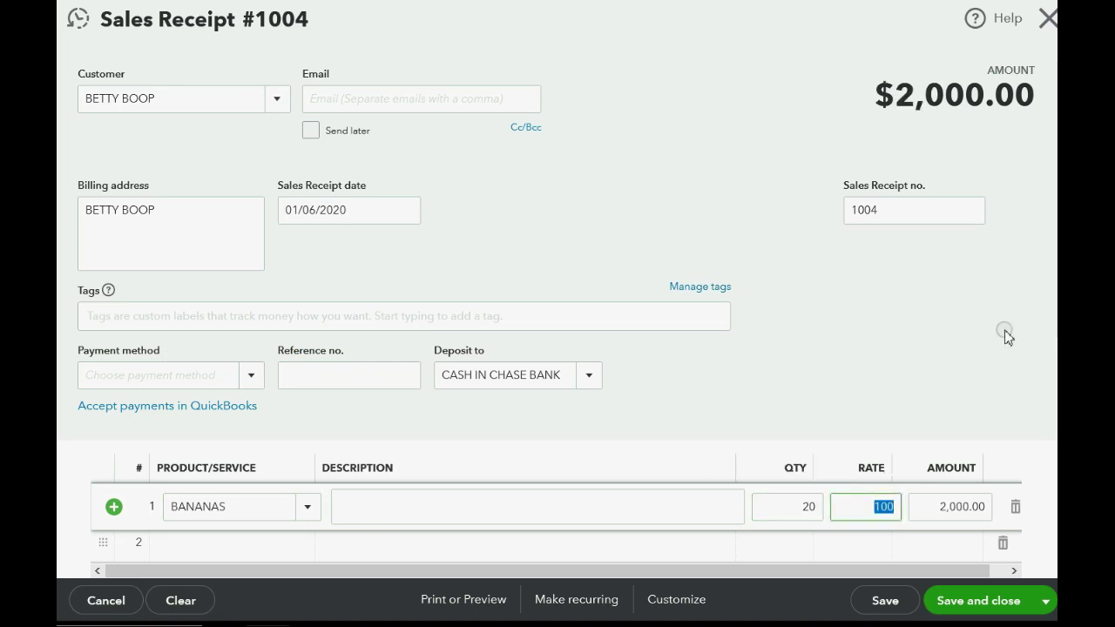
pyautogui.click(978, 601)
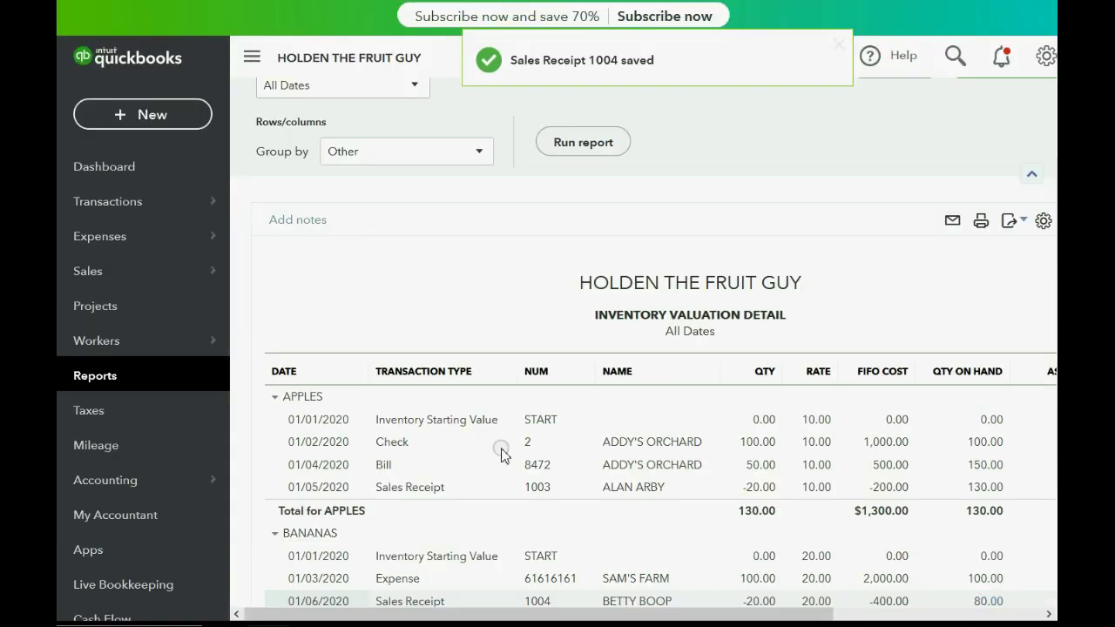
# Step: Open the custom Trial Balance report and review the account balances after the banana sale
pyautogui.click(95, 381)
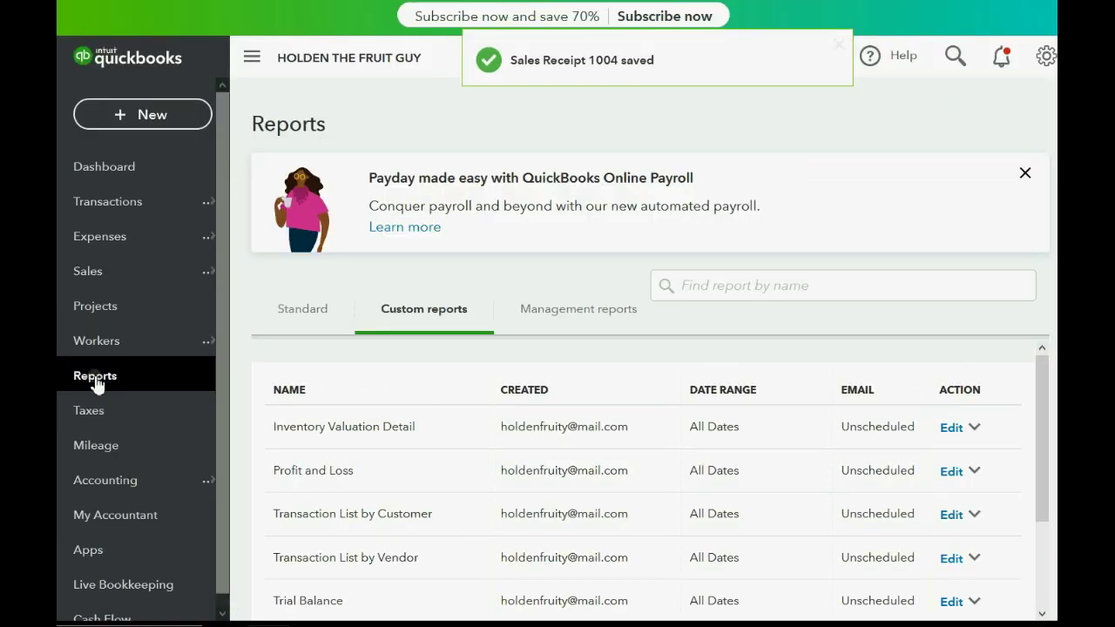
pyautogui.click(318, 602)
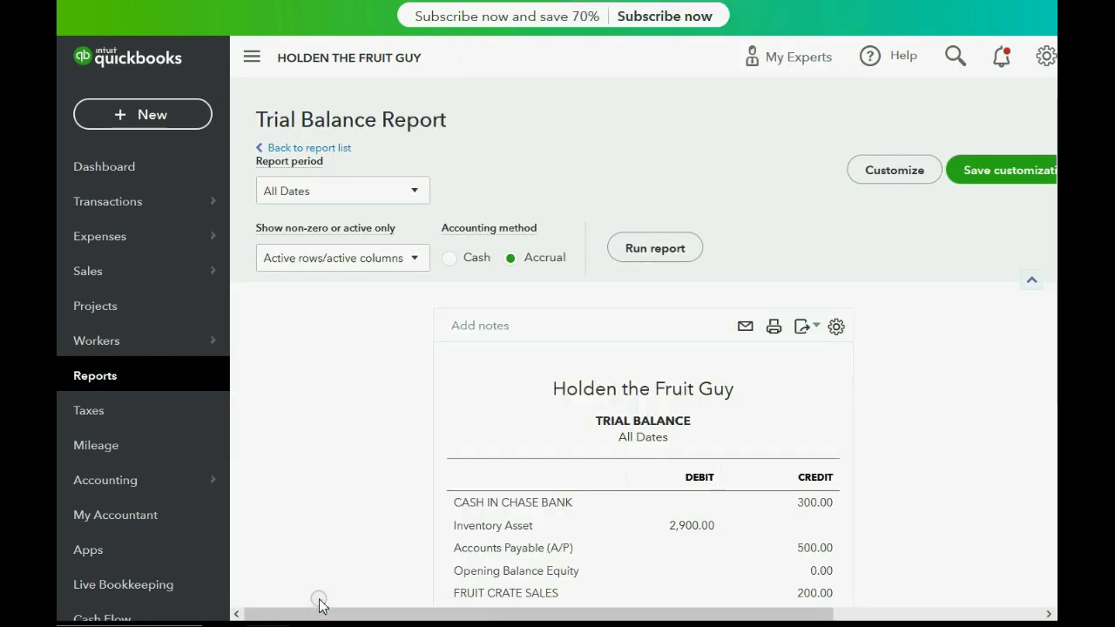
pyautogui.scroll(-2, 473, 374)
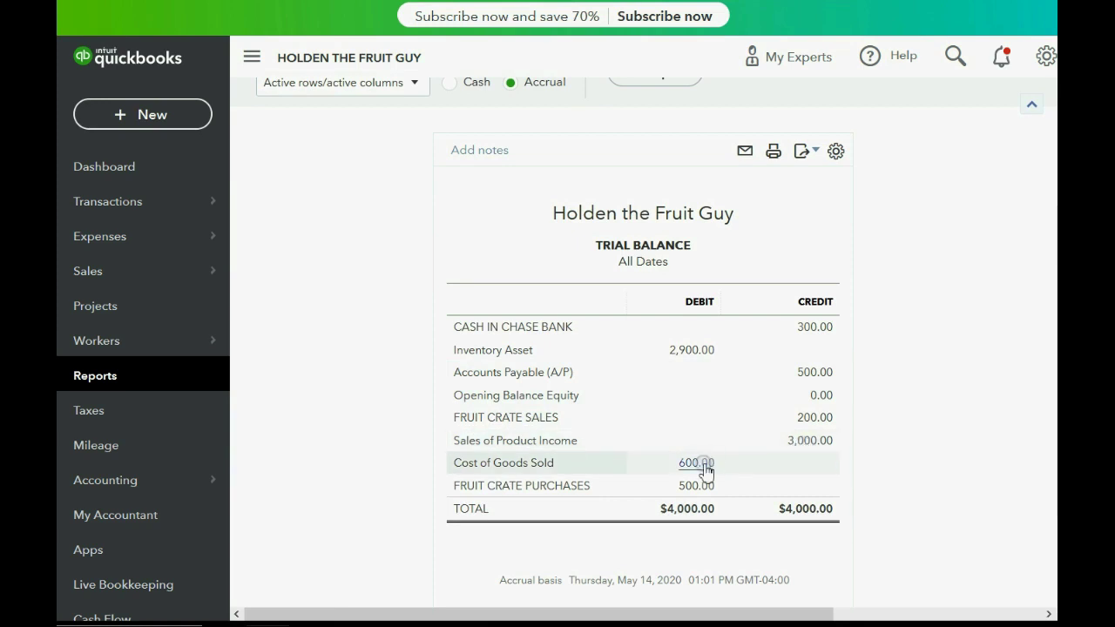
# Step: Open the transactions behind the Sales of Product Income balance and examine the amount of each sales receipt
pyautogui.click(810, 442)
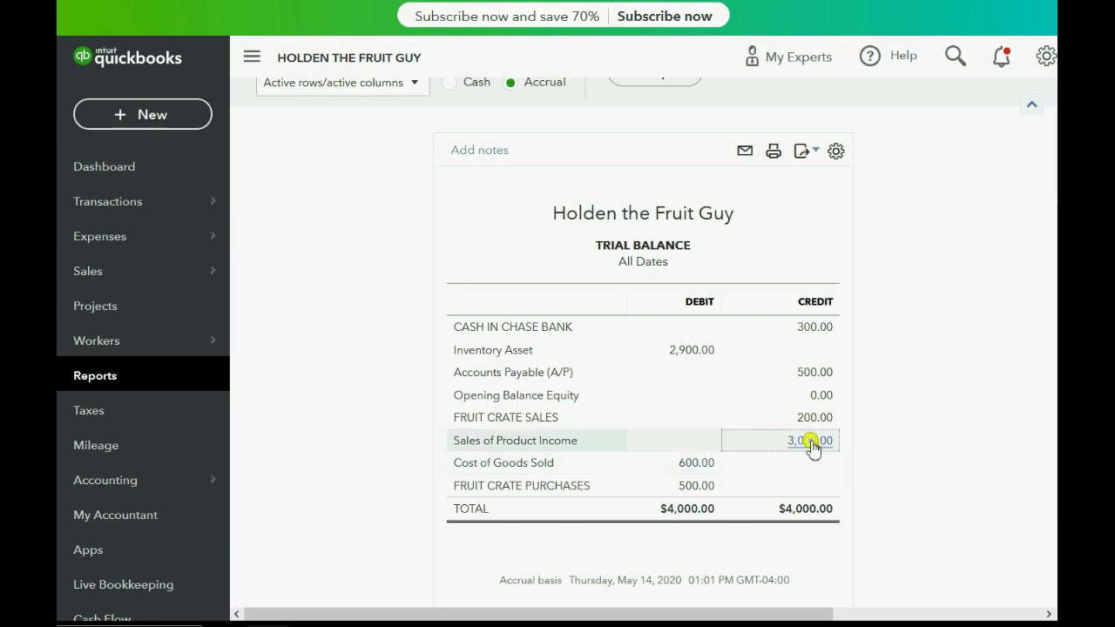
pyautogui.scroll(-2, 639, 387)
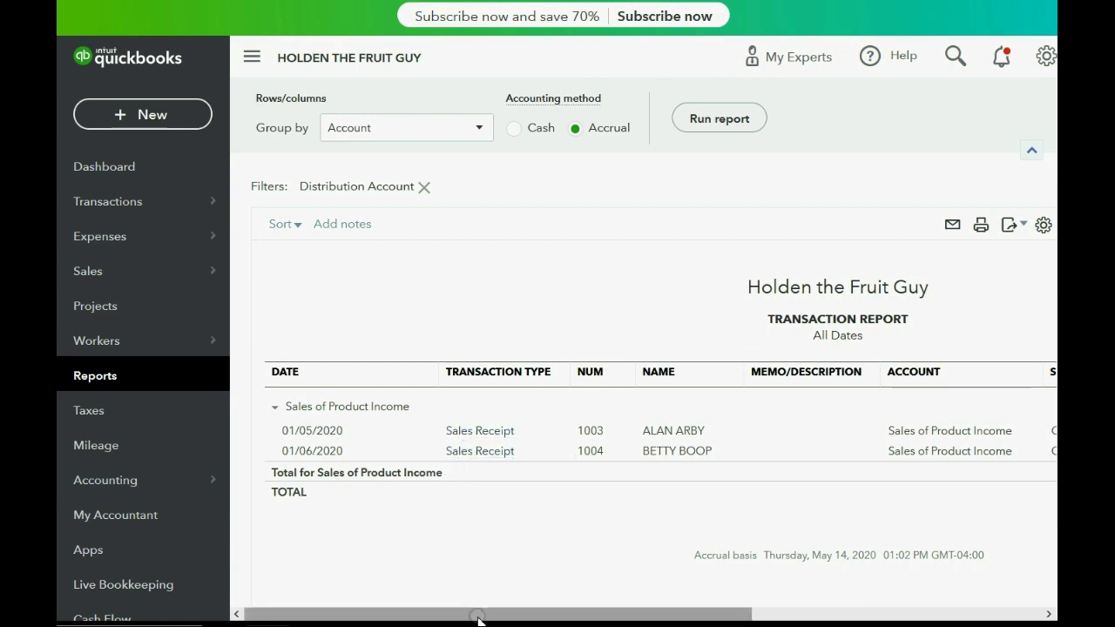
pyautogui.moveTo(475, 608); pyautogui.dragTo(514, 614)
pyautogui.moveTo(548, 614); pyautogui.dragTo(736, 614)
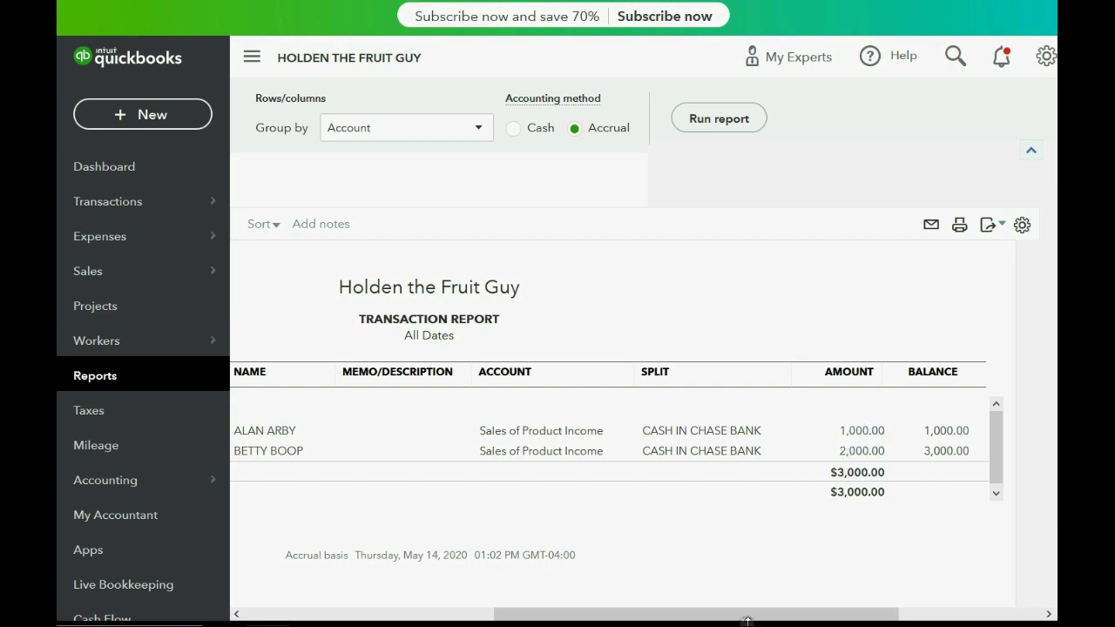
pyautogui.moveTo(748, 619); pyautogui.dragTo(526, 618)
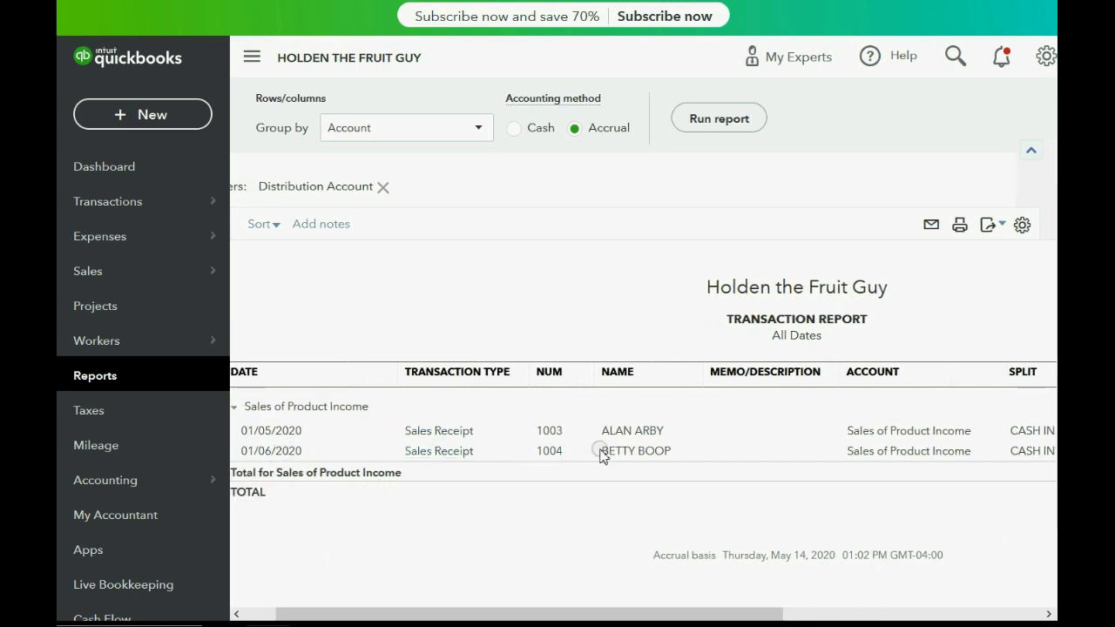
pyautogui.moveTo(681, 617); pyautogui.dragTo(891, 589)
pyautogui.click(887, 432)
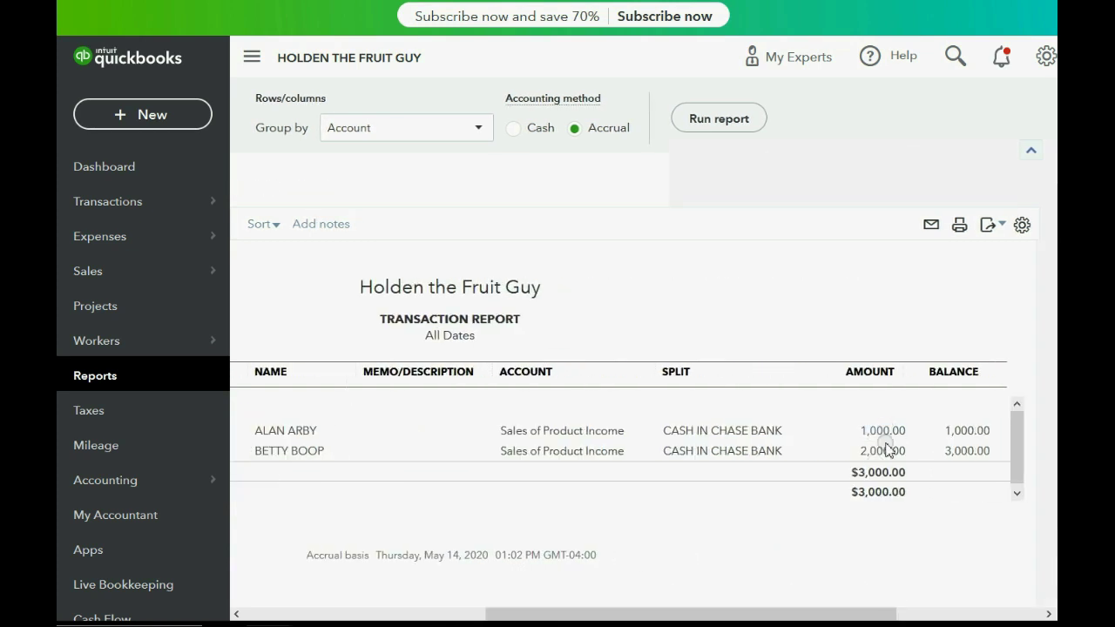
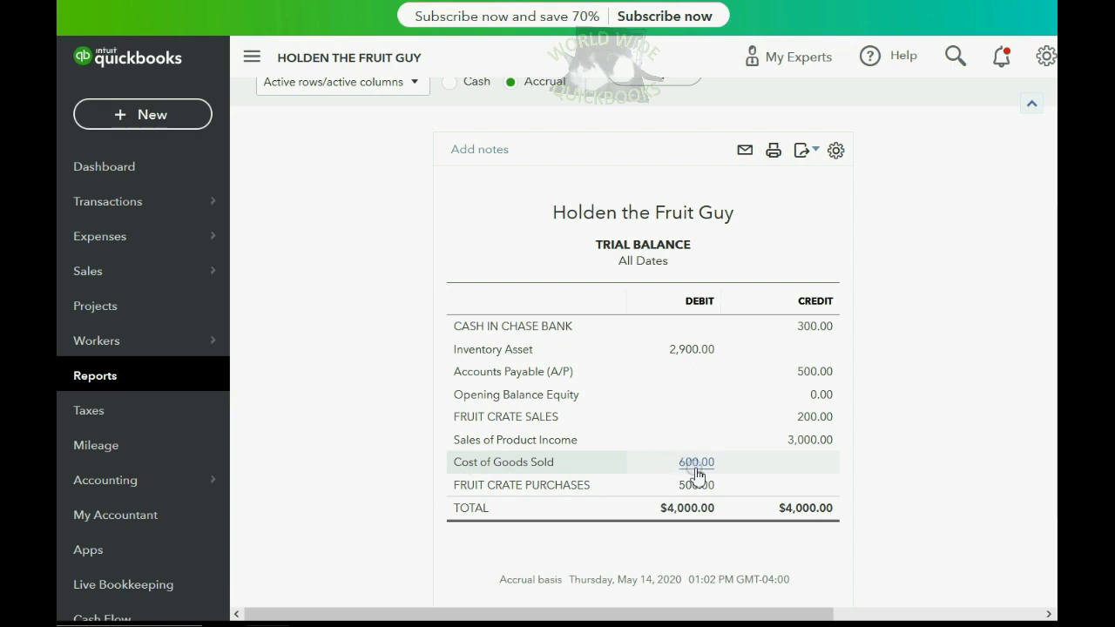
pyautogui.click(696, 471)
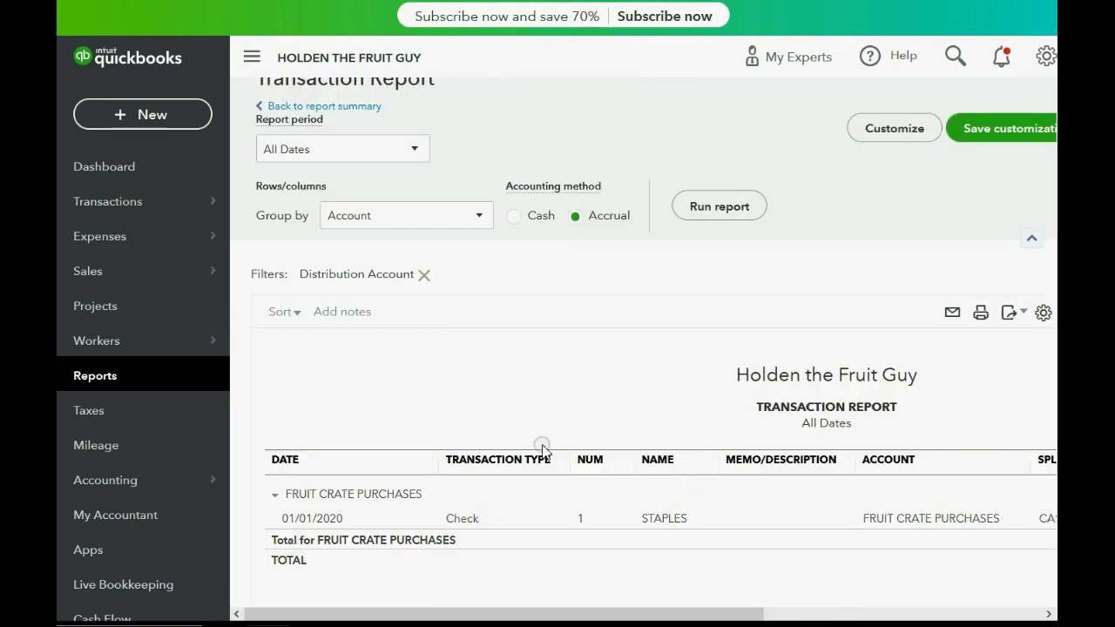
pyautogui.click(103, 376)
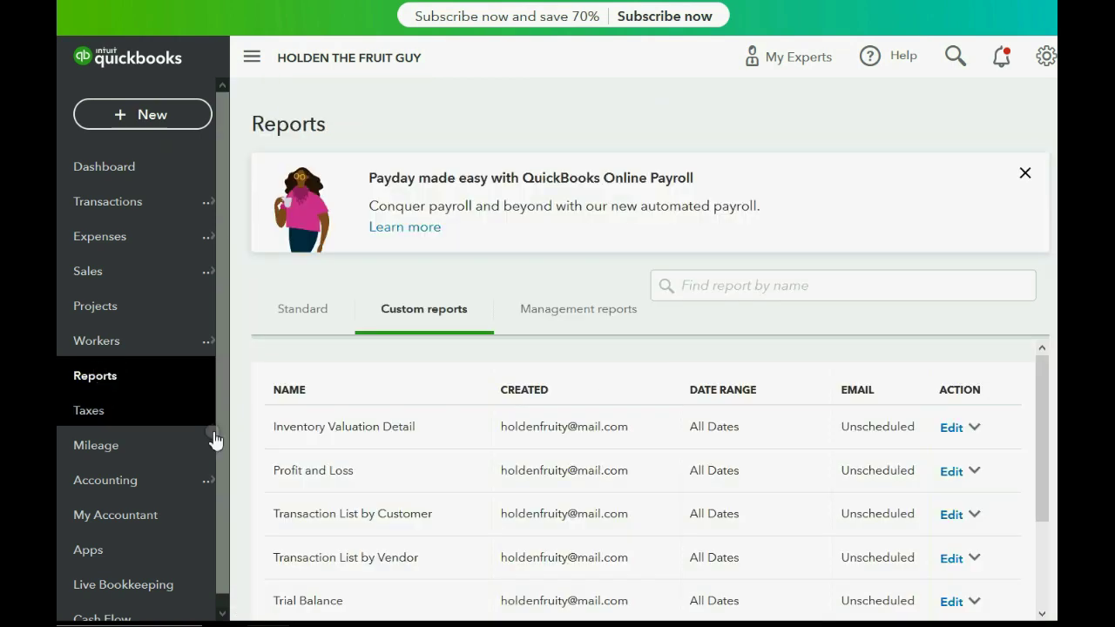
pyautogui.scroll(-1, 313, 536)
pyautogui.click(316, 520)
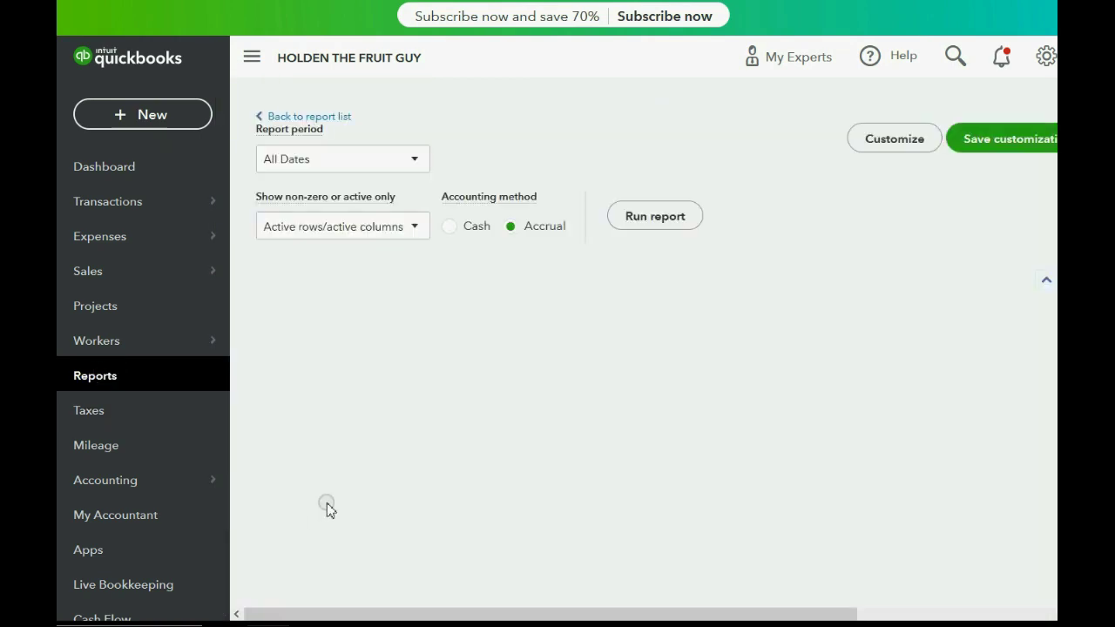
pyautogui.scroll(-1, 355, 488)
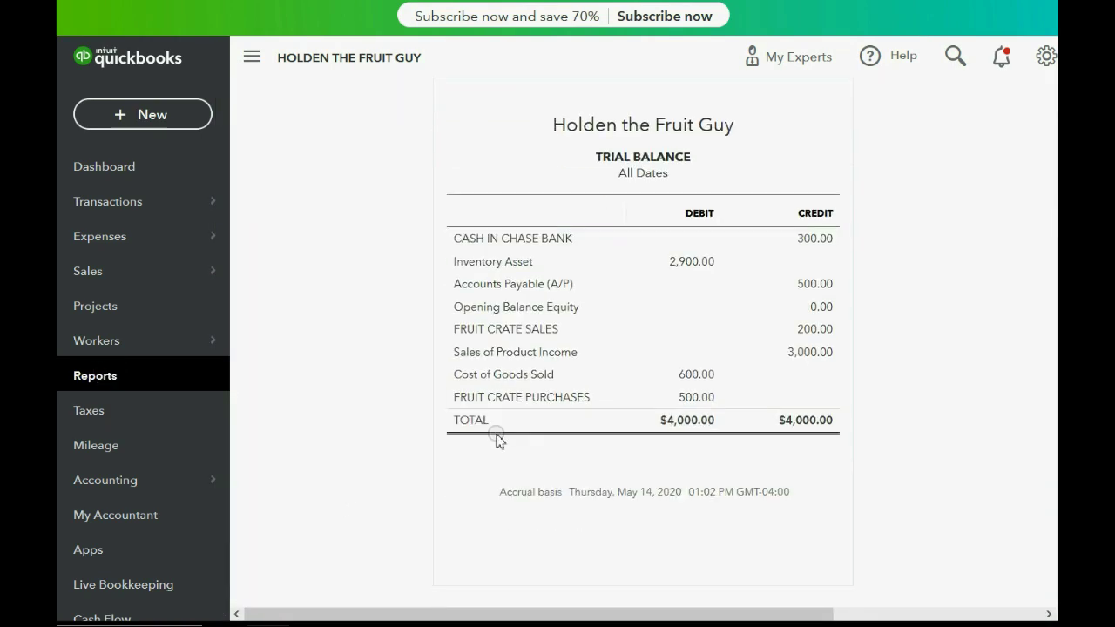
# Step: Examine the transactions behind the Cost of Goods Sold balance for each sales receipt's cost, then return to the custom reports list
pyautogui.click(694, 376)
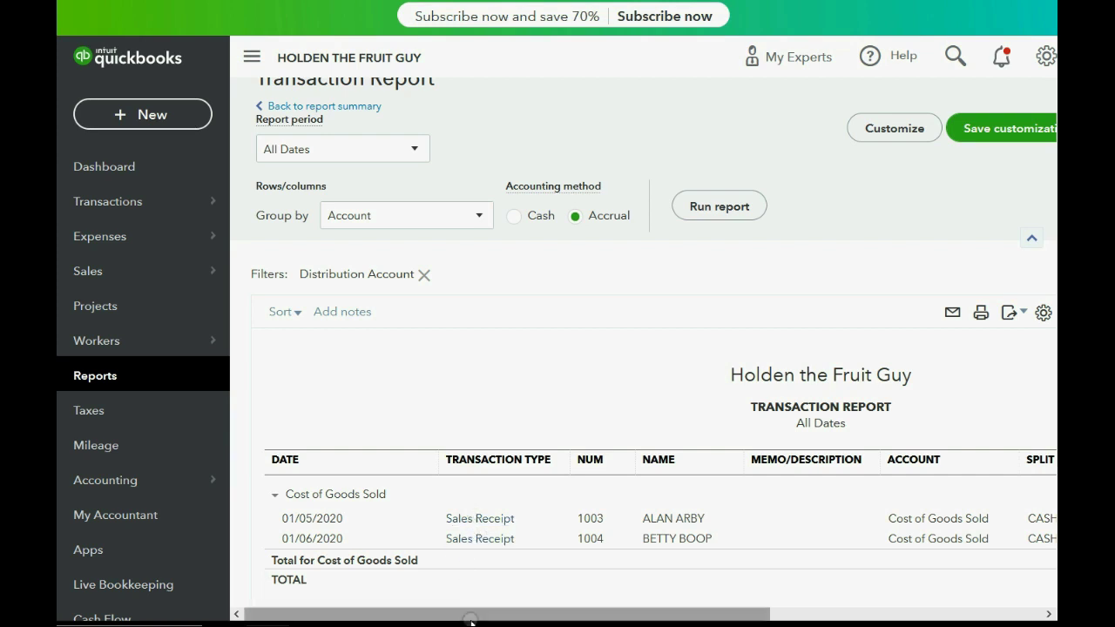
pyautogui.moveTo(469, 617); pyautogui.dragTo(756, 611)
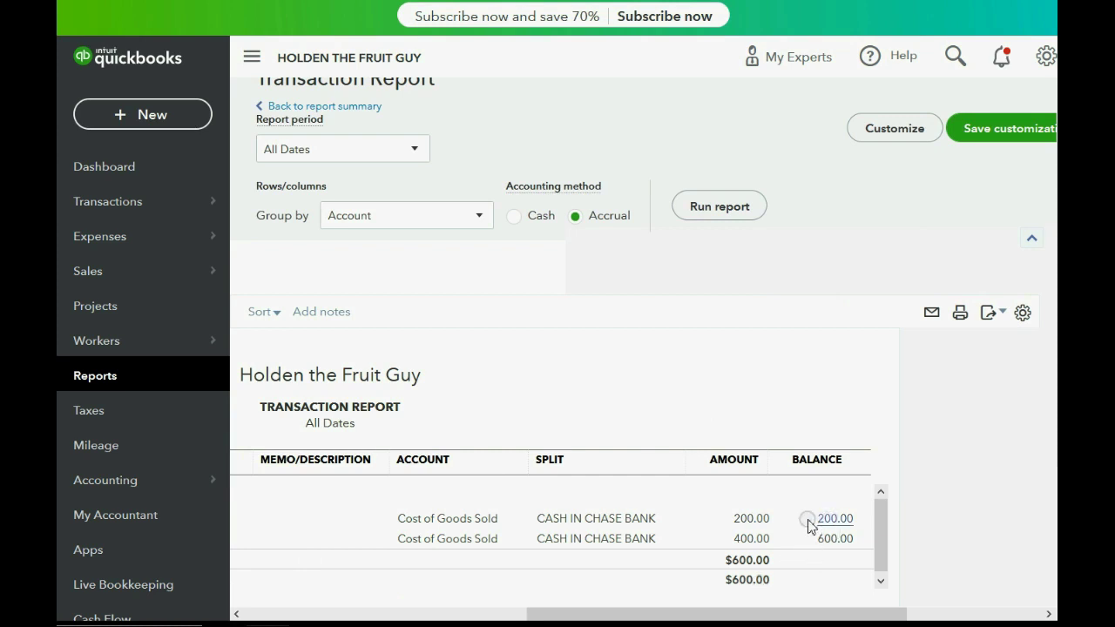
pyautogui.click(752, 523)
pyautogui.click(747, 527)
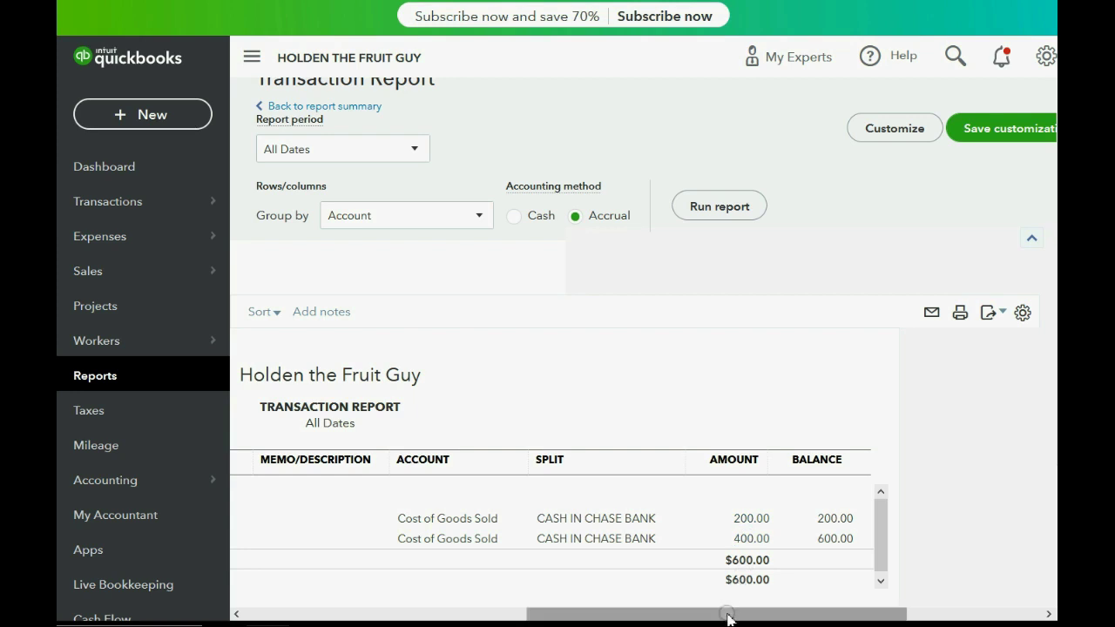
pyautogui.moveTo(729, 615); pyautogui.dragTo(684, 587)
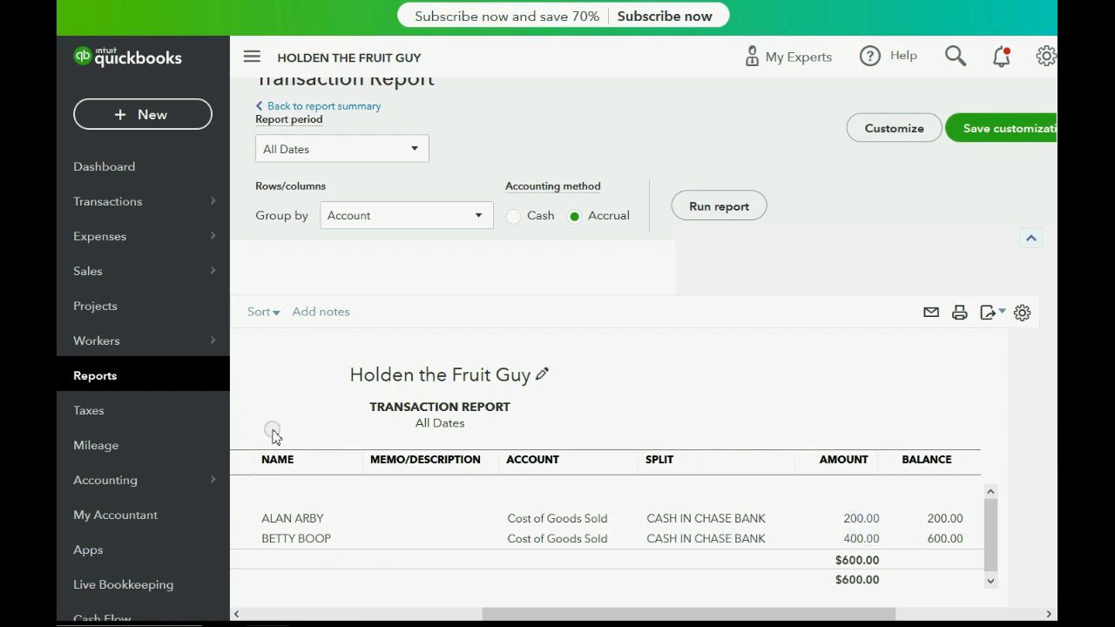
pyautogui.click(108, 377)
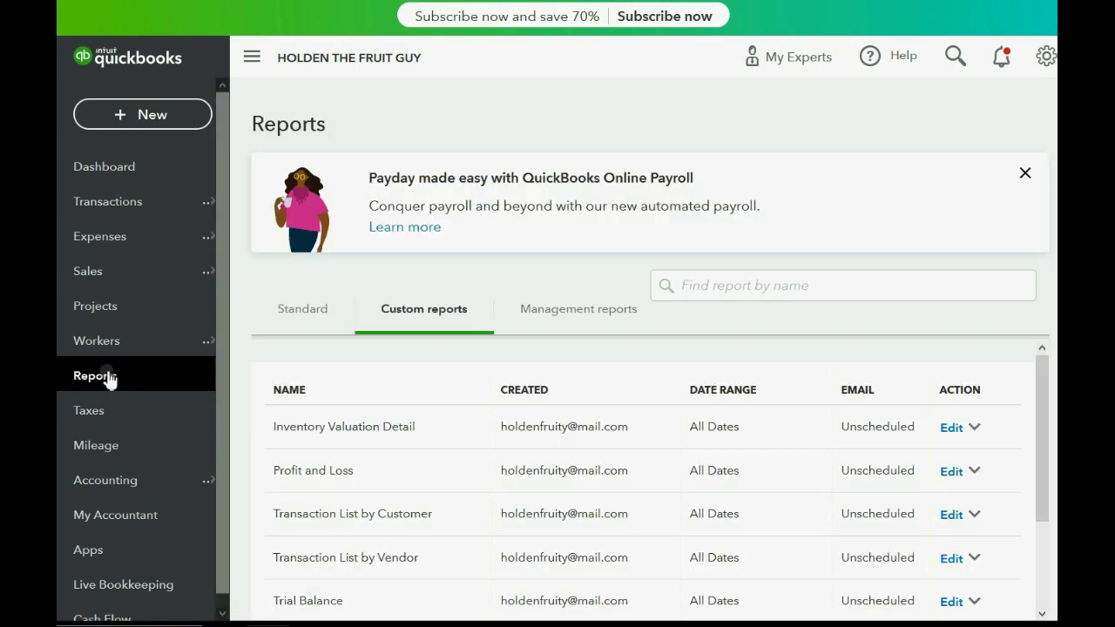
# Step: Open the transactions behind the custom Trial Balance's Inventory Asset balance and examine how each purchase and sales receipt changes it
pyautogui.click(324, 601)
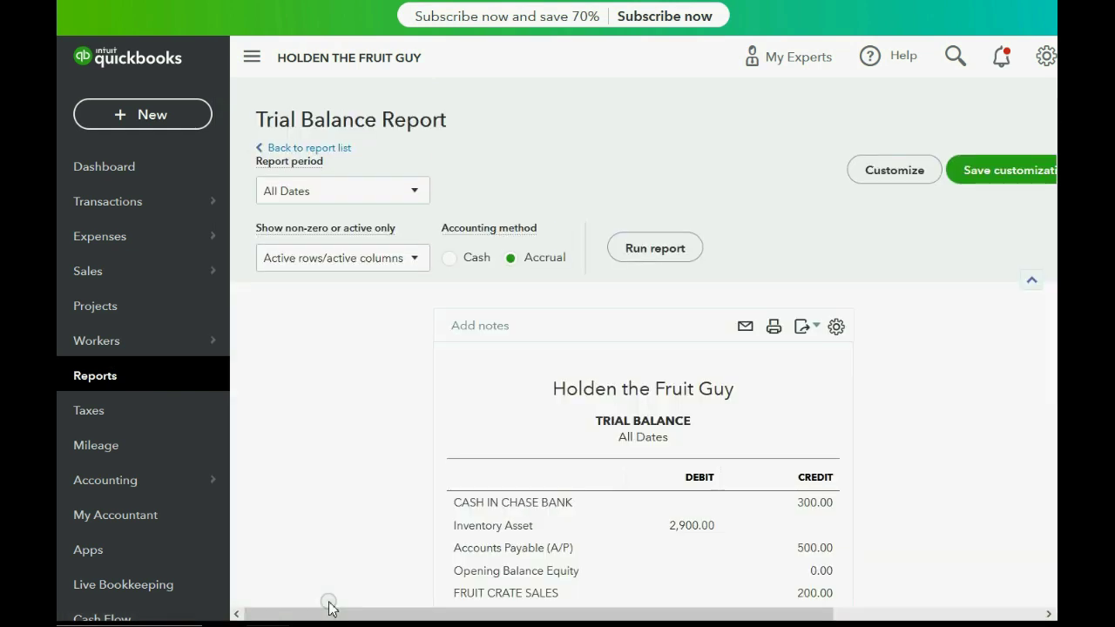
pyautogui.scroll(-3, 400, 493)
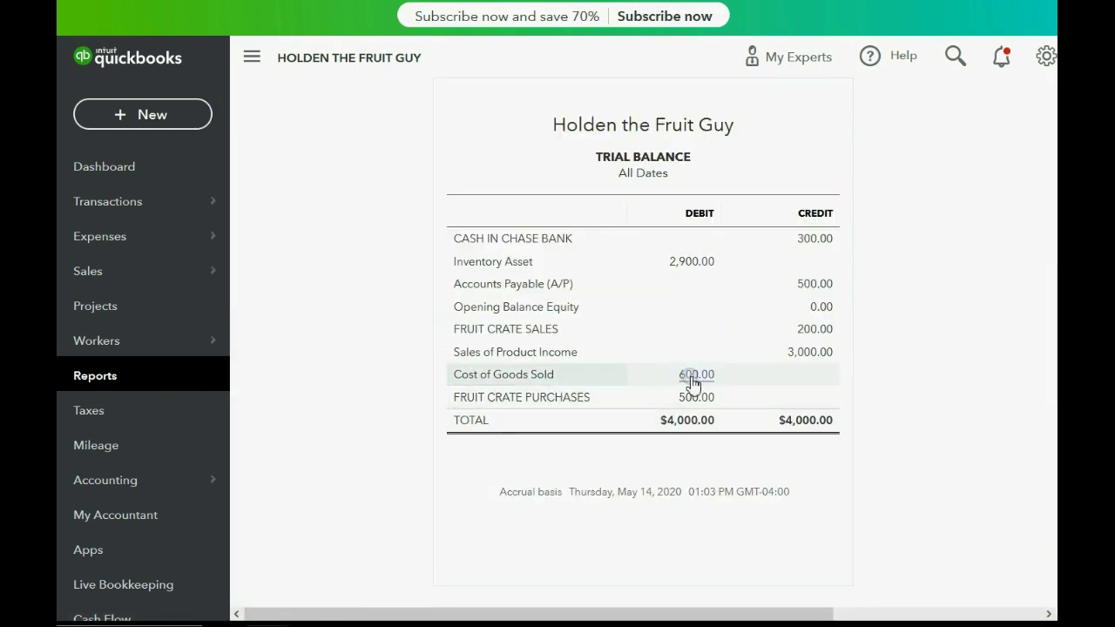
pyautogui.click(692, 264)
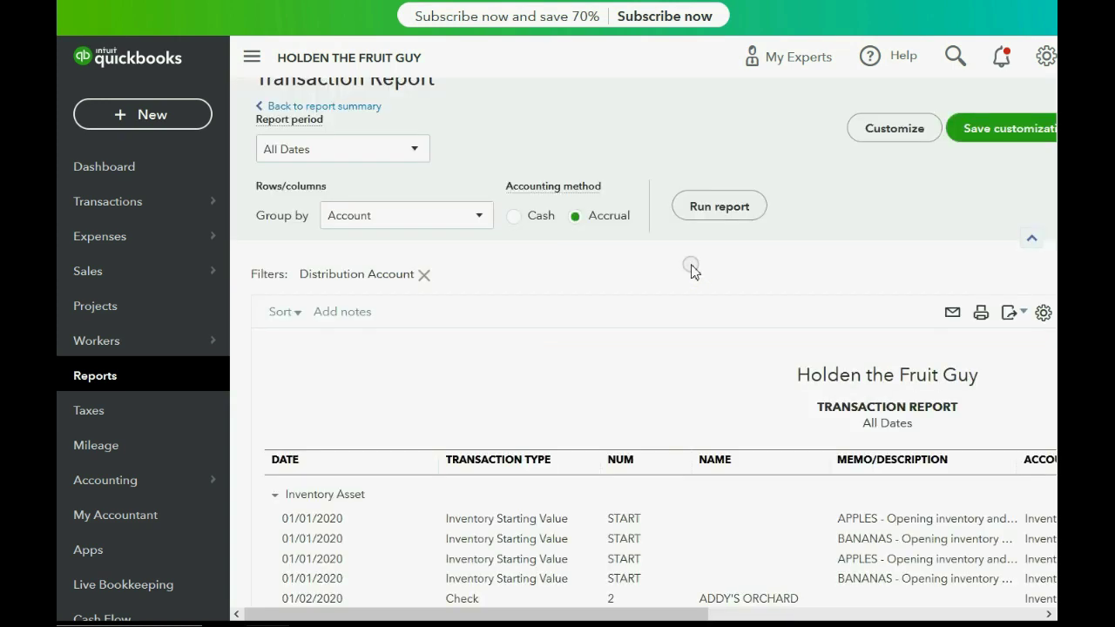
pyautogui.scroll(-2, 558, 358)
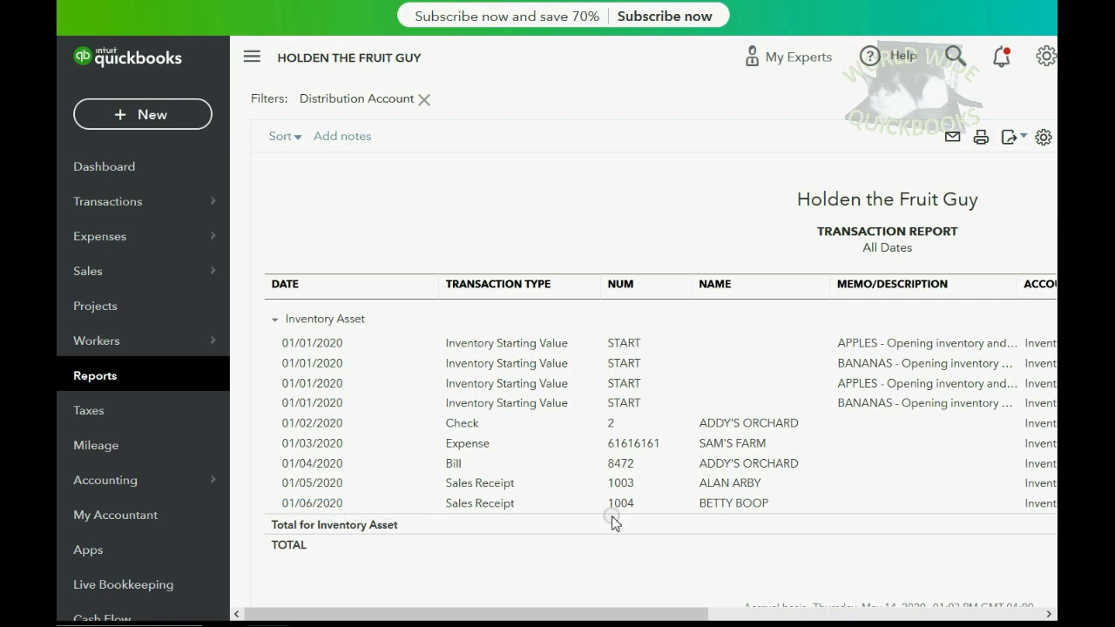
pyautogui.moveTo(607, 610); pyautogui.dragTo(906, 615)
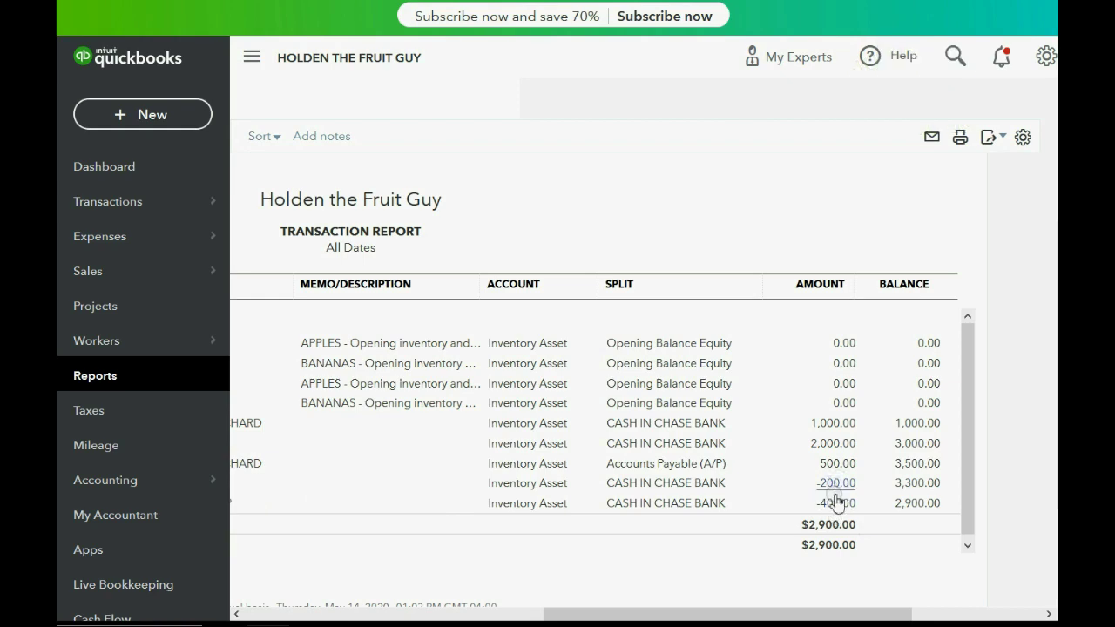
pyautogui.moveTo(756, 614); pyautogui.dragTo(478, 619)
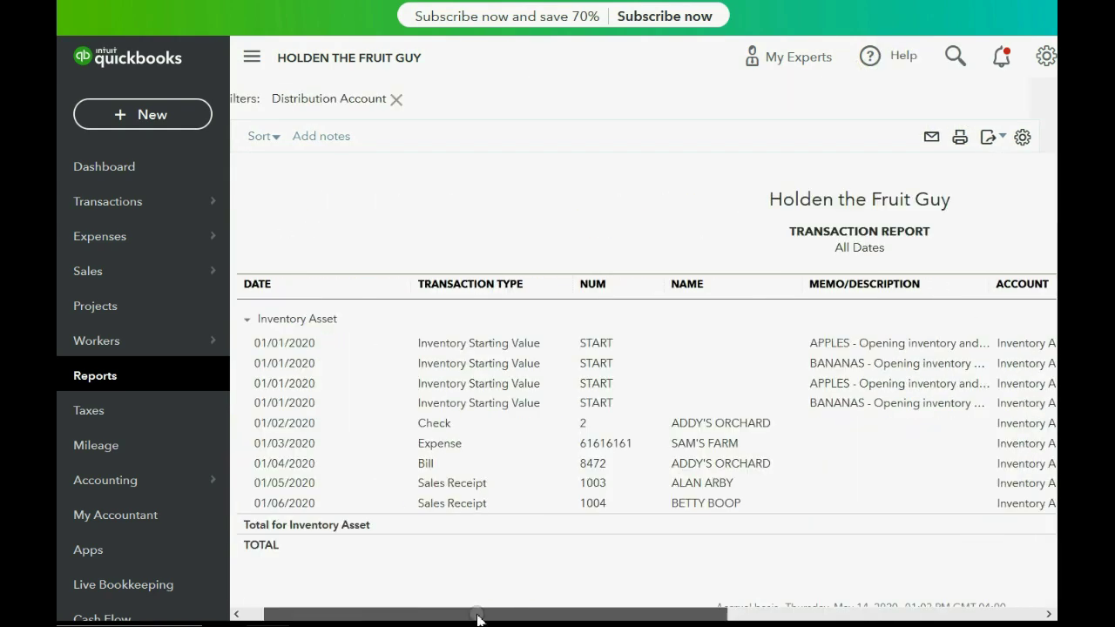
pyautogui.moveTo(364, 612); pyautogui.dragTo(704, 610)
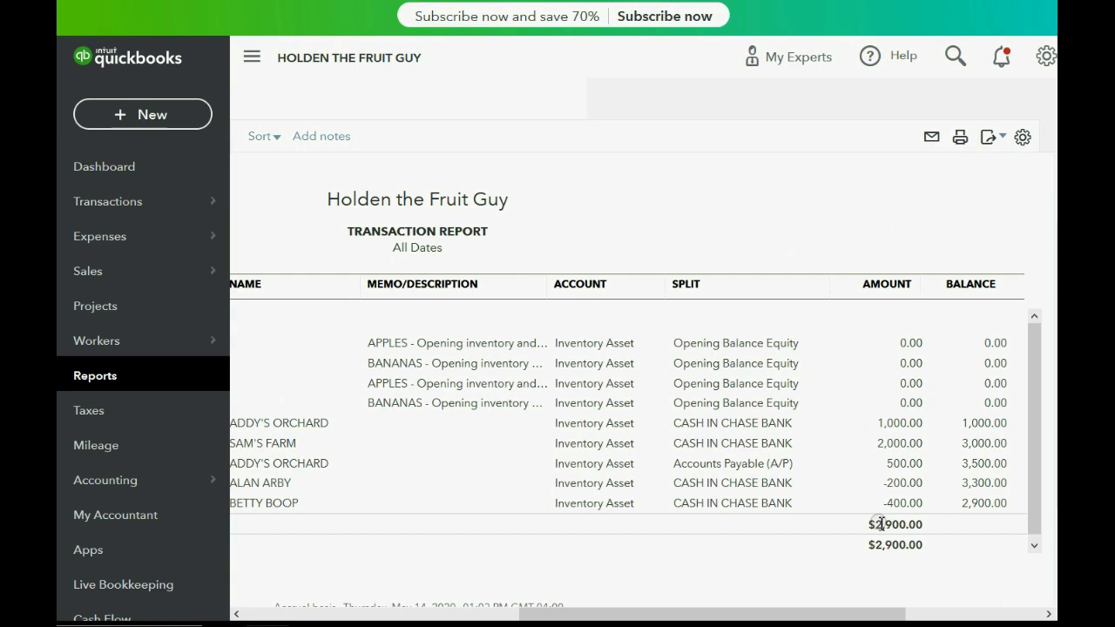
# Step: Review the apple and banana quantities and FIFO costs in the custom Inventory Valuation Detail report, then reopen the custom Trial Balance
pyautogui.click(96, 377)
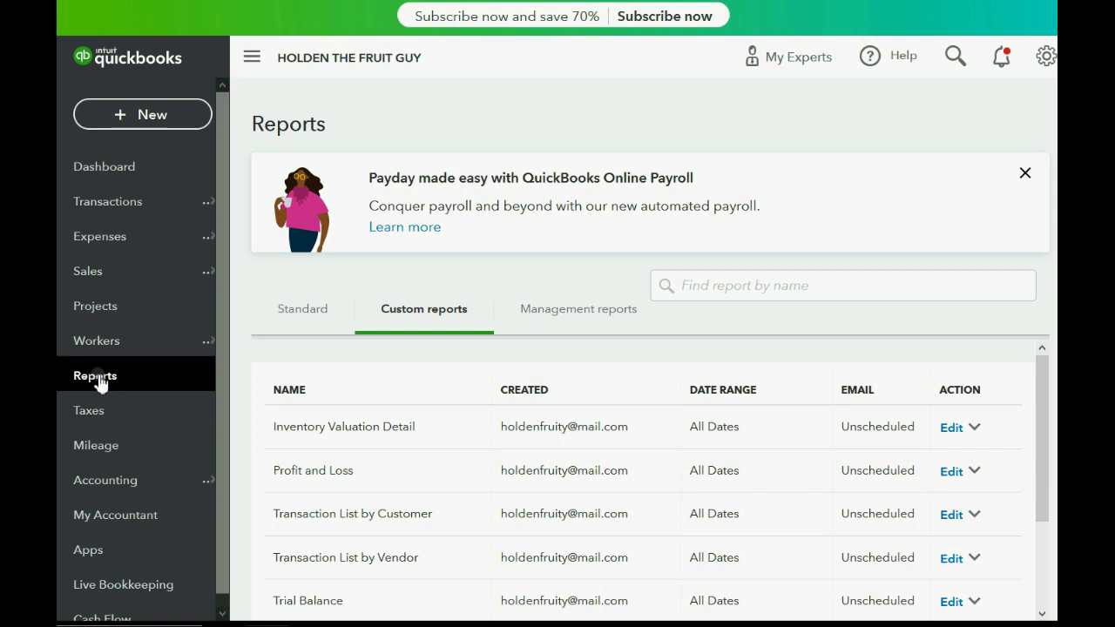
pyautogui.click(329, 428)
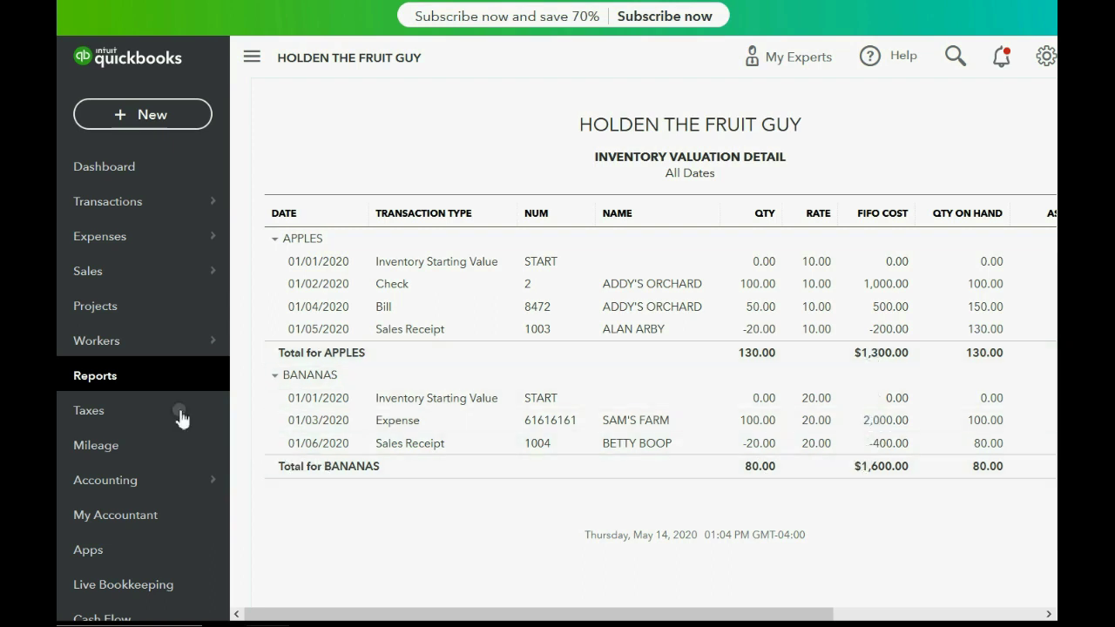
pyautogui.click(109, 369)
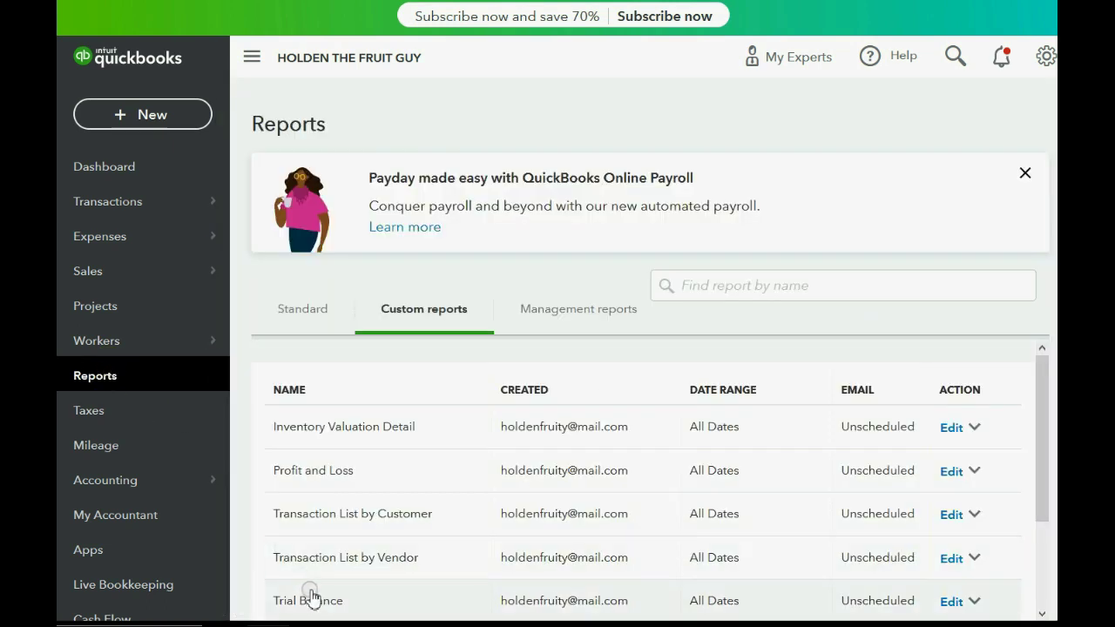
pyautogui.click(312, 599)
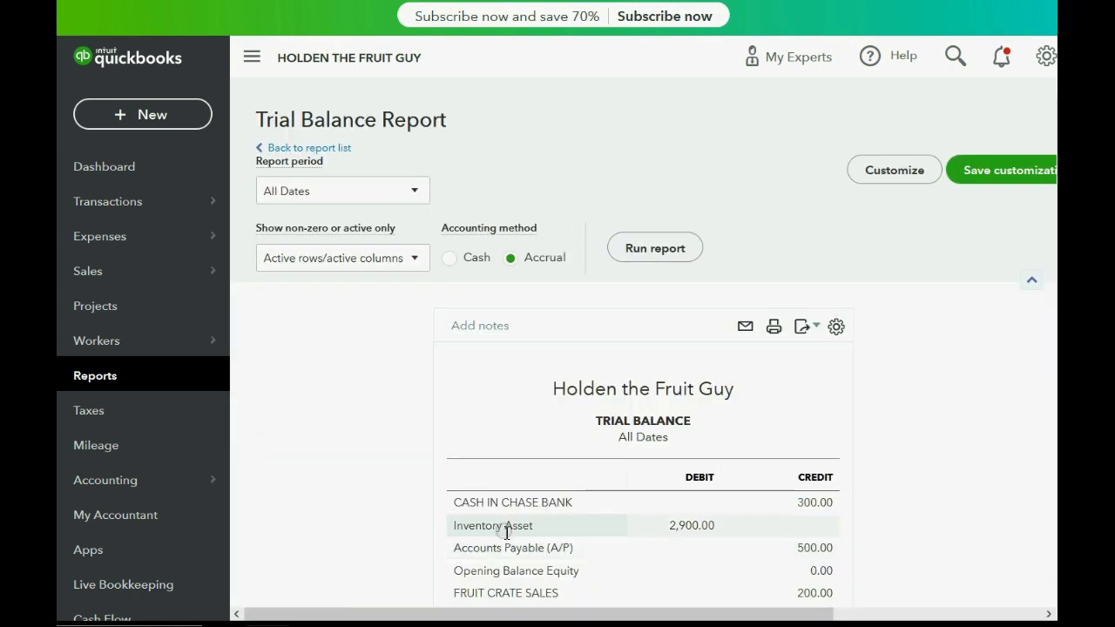